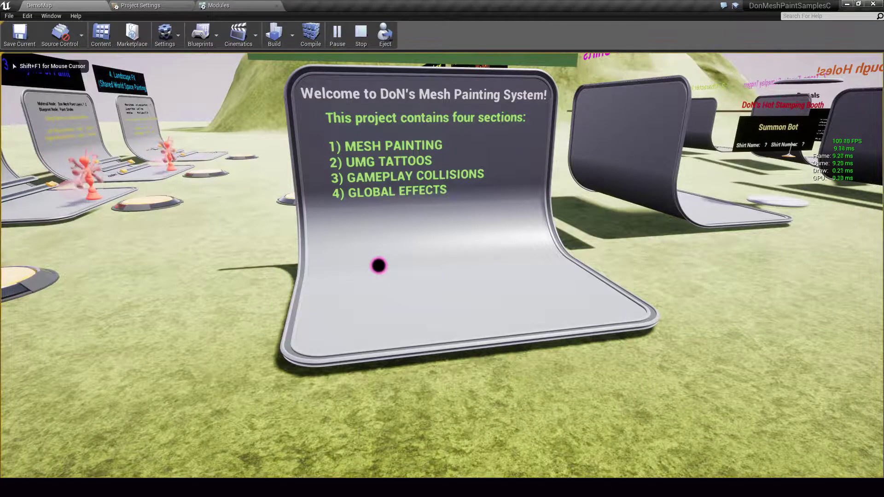
# Step: Move up to the welcome board and read the list of four project sections
pyautogui.press('s')
pyautogui.press('w')
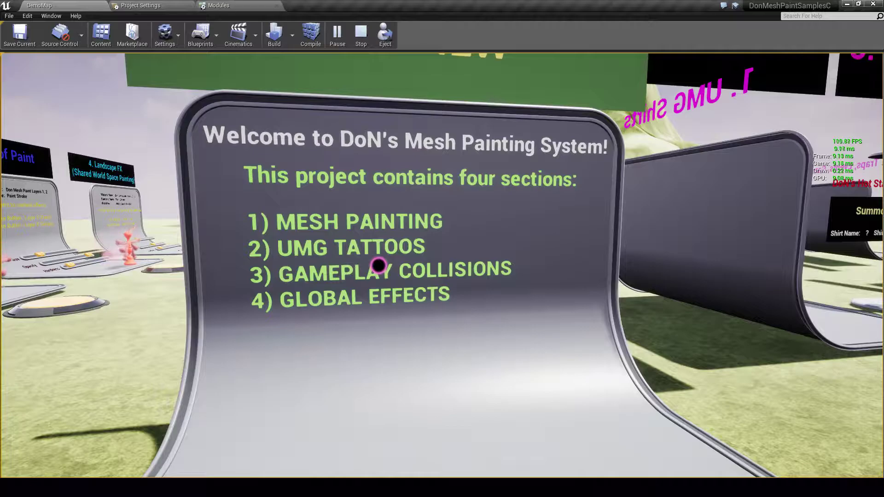
pyautogui.press('w')
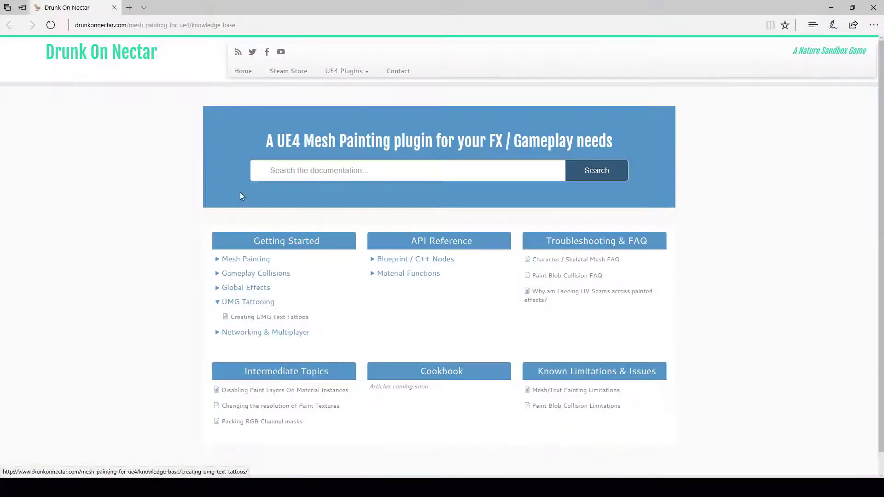
# Step: Expand the Mesh Painting and Gameplay Collisions topics in the online documentation, and return to the running demo in Unreal Editor
pyautogui.click(247, 260)
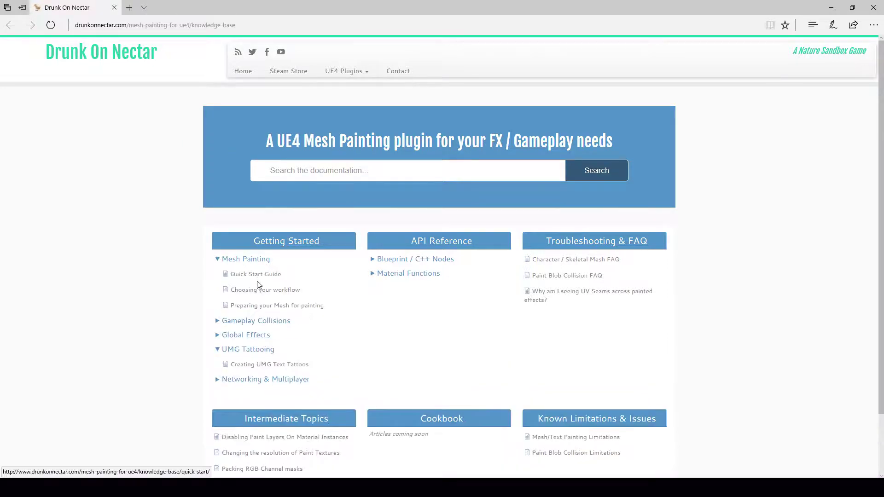
pyautogui.click(265, 321)
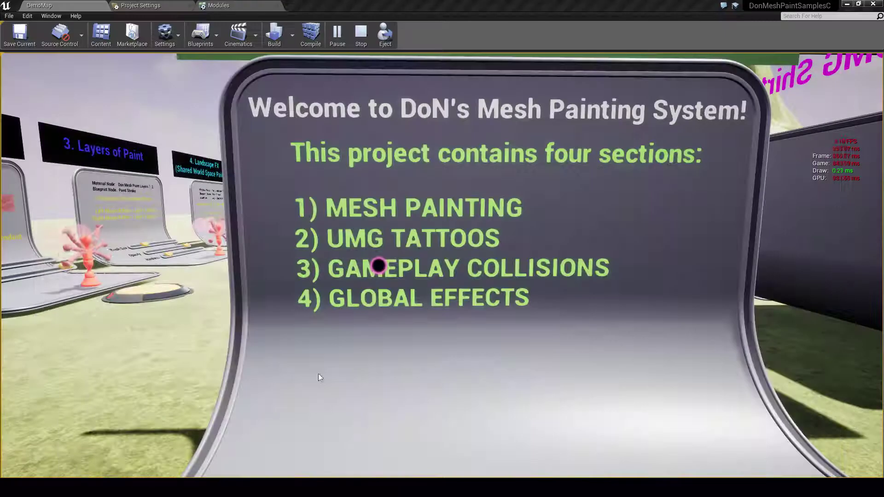
pyautogui.click(408, 188)
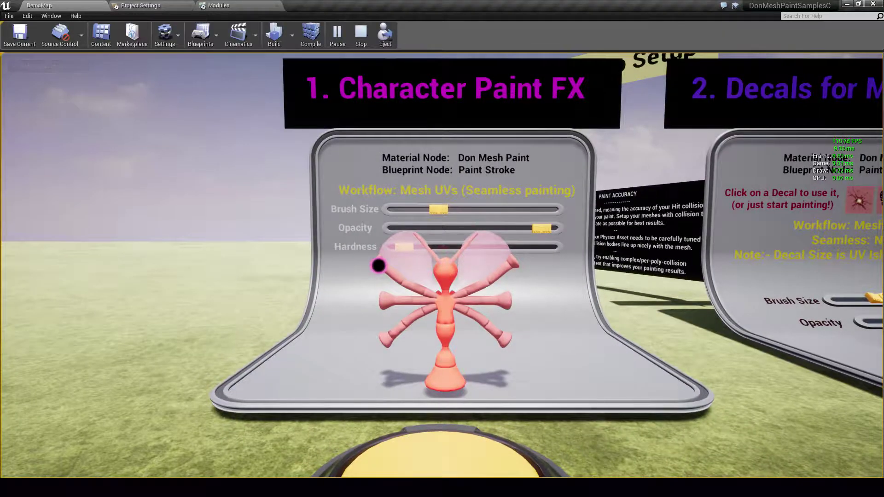
# Step: Activate paint mode at the Character Paint FX booth and paint the creature, raising the brush size to 20.34
pyautogui.press('w')
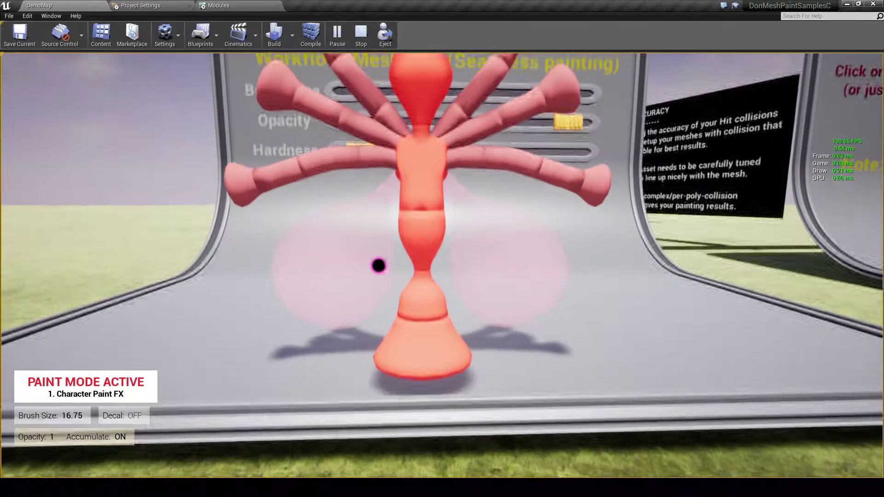
pyautogui.click(378, 266)
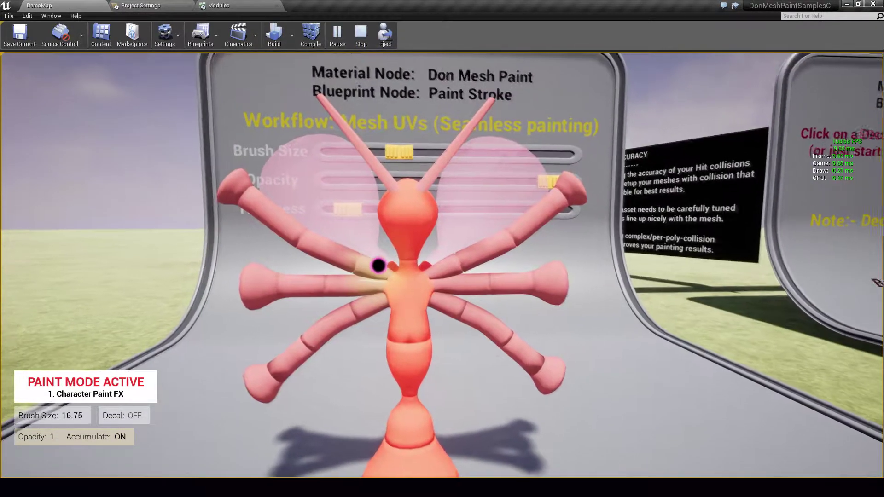
pyautogui.press('a')
pyautogui.click(379, 266)
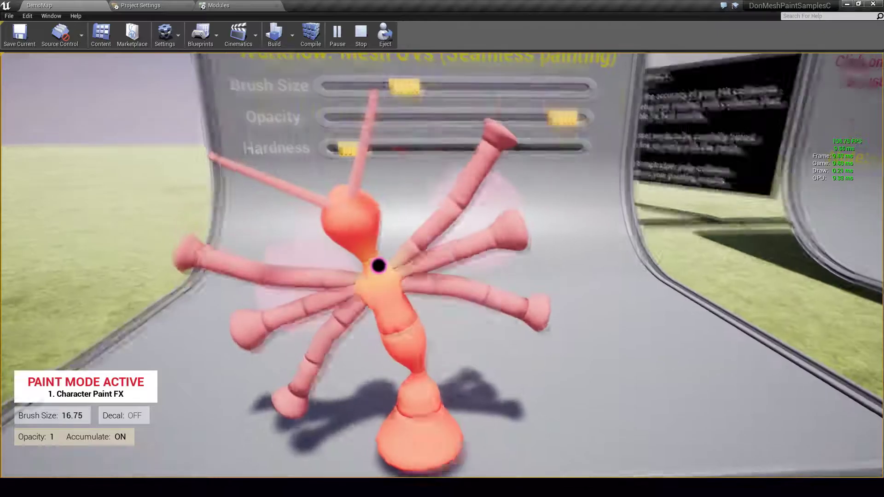
pyautogui.moveTo(378, 265); pyautogui.dragTo(392, 266)
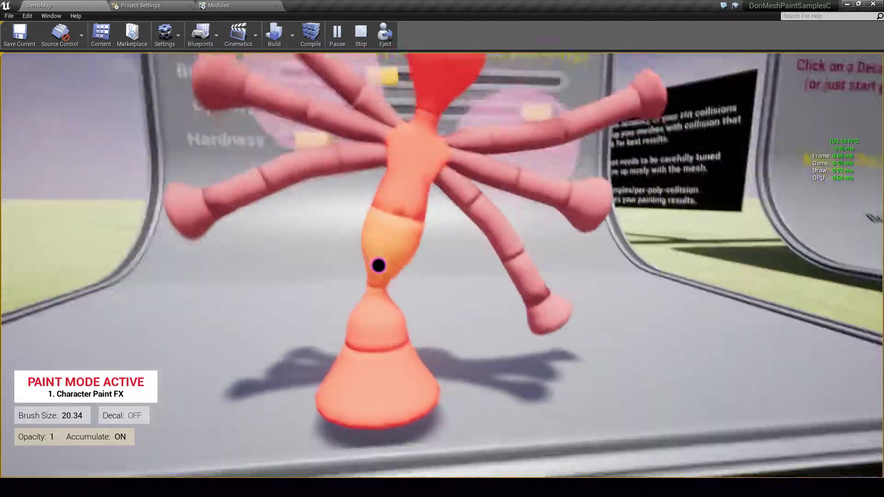
pyautogui.moveTo(379, 266); pyautogui.dragTo(378, 266)
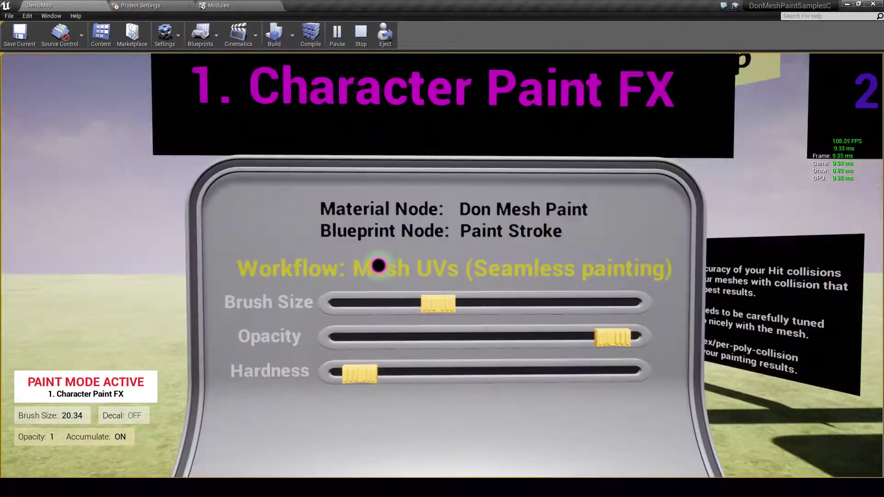
# Step: Examine the material node, blueprint node and workflow listed on the Character Paint FX board
pyautogui.press('d')
pyautogui.press('w')
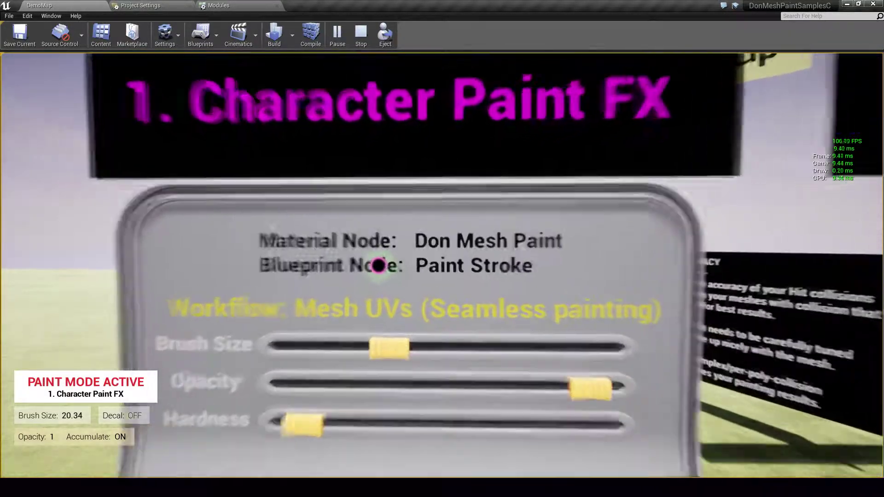
pyautogui.press('d')
pyautogui.press('d')
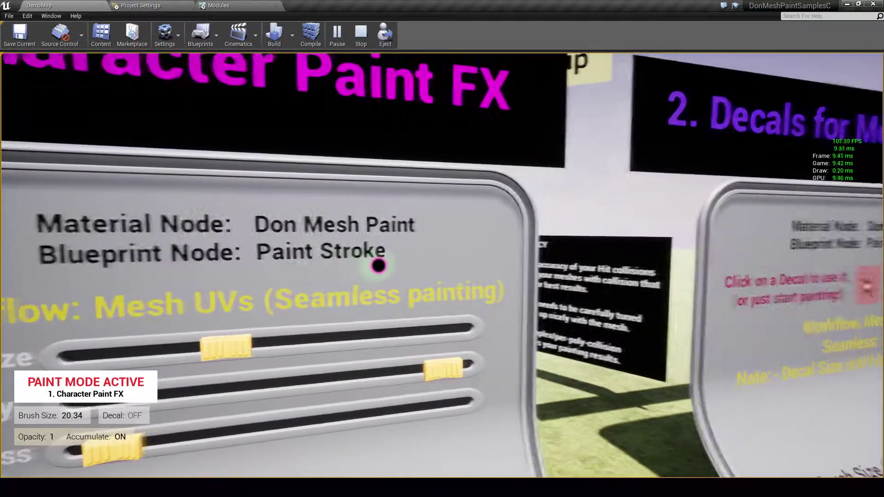
# Step: Return to the Character Paint FX creature and paint the effect across its body, limbs and wings
pyautogui.press('s')
pyautogui.press('w')
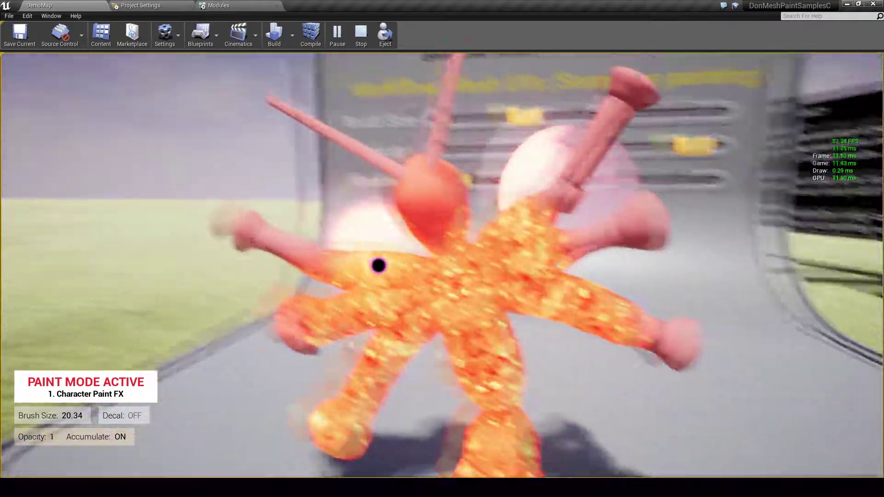
pyautogui.moveTo(378, 265); pyautogui.dragTo(378, 265)
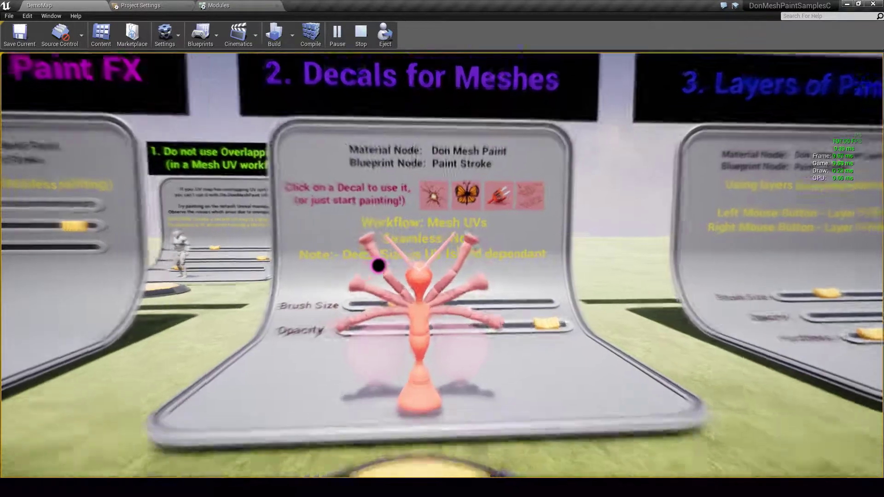
# Step: Activate paint mode at the Decals for Meshes booth and choose the splatter decal as the brush
pyautogui.press('w')
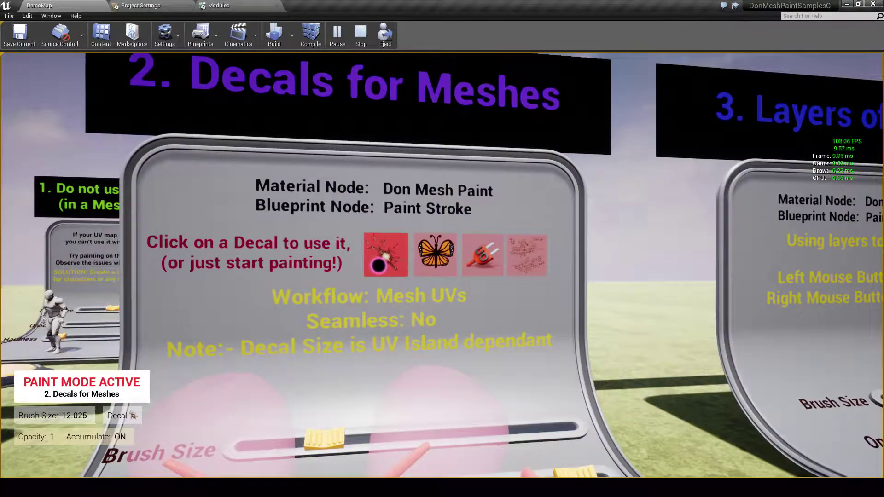
pyautogui.click(378, 265)
pyautogui.press('s')
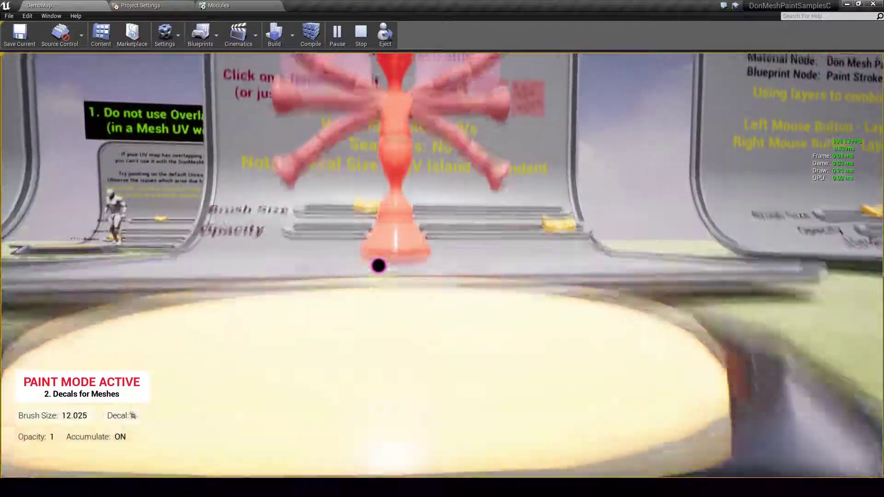
# Step: Stamp splatter decals over the creature's body, limbs and wings at the Decals for Meshes booth
pyautogui.press('w')
pyautogui.moveTo(379, 266); pyautogui.dragTo(378, 266)
pyautogui.press('a')
pyautogui.press('s')
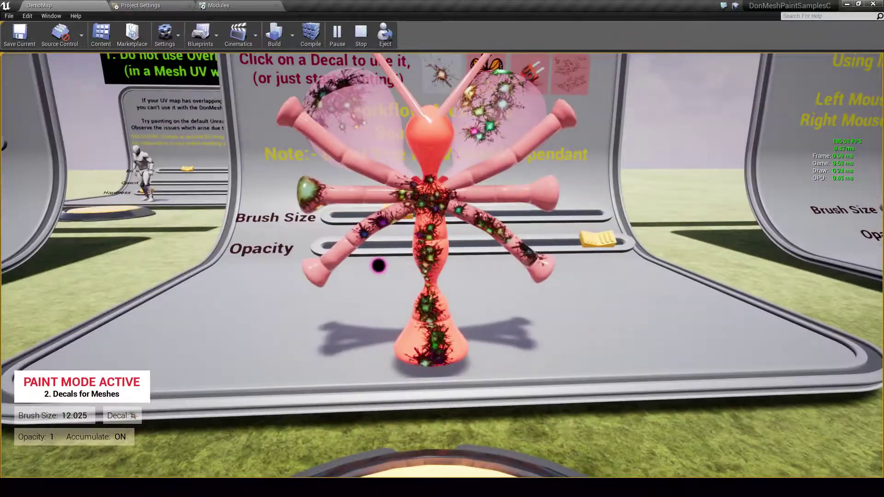
pyautogui.press('w')
pyautogui.moveTo(379, 266); pyautogui.dragTo(378, 265)
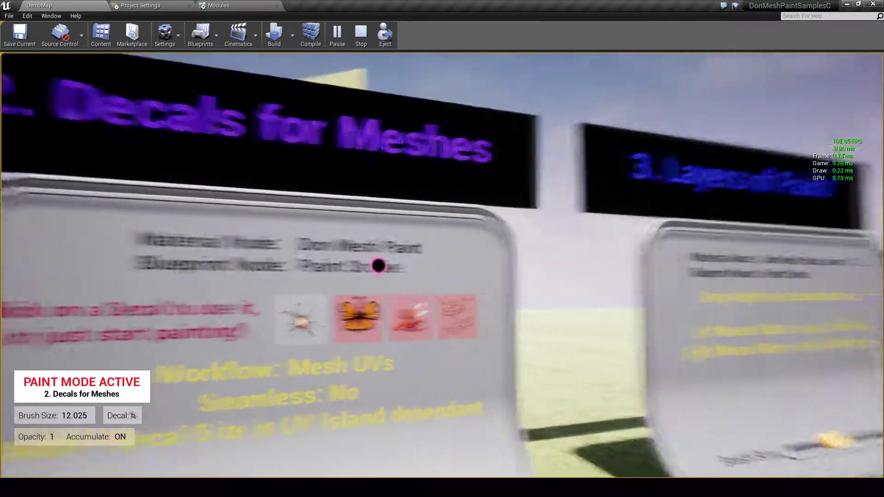
# Step: Examine the node and workflow notes on the Decals for Meshes board, including the decal size note
pyautogui.press('s')
pyautogui.press('w')
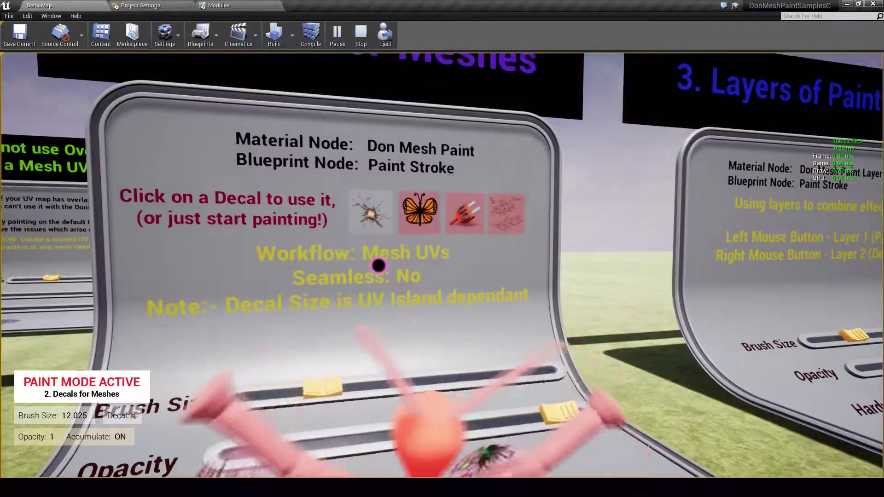
pyautogui.press('w')
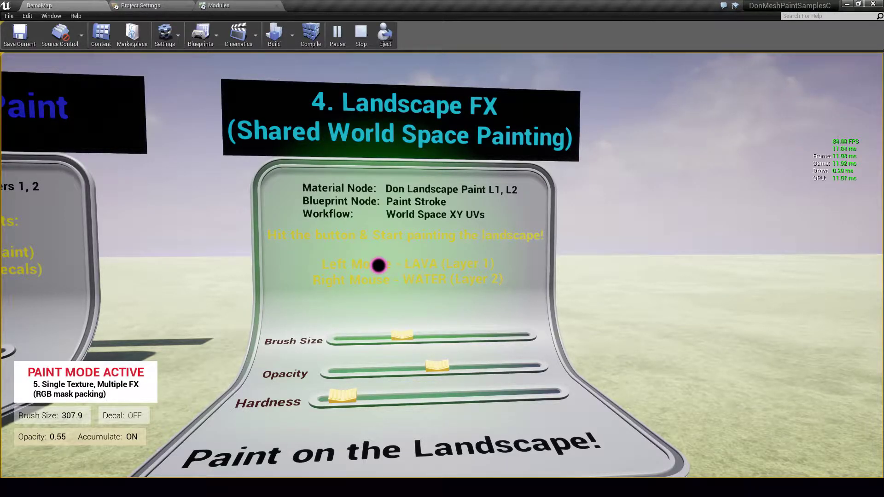
# Step: Activate paint mode at the Landscape FX booth and paint lava on the terrain, raising the brush size to 672.375
pyautogui.press('w')
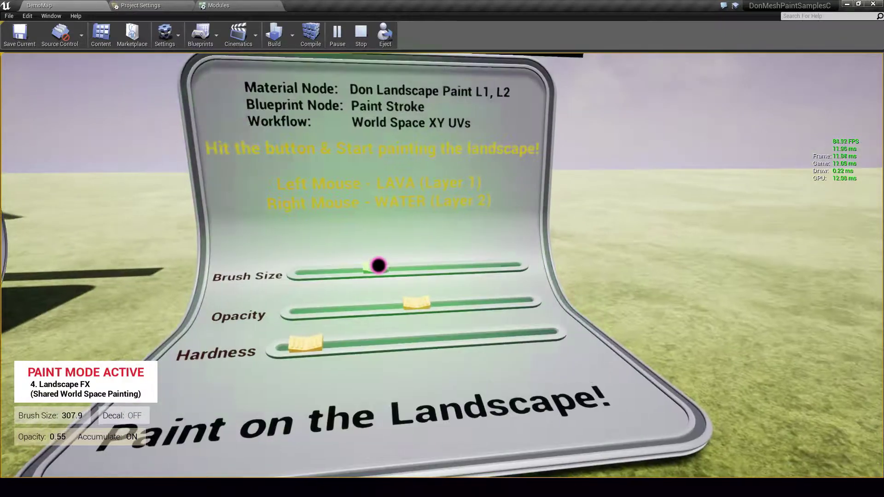
pyautogui.moveTo(378, 265); pyautogui.dragTo(378, 266)
pyautogui.press('w')
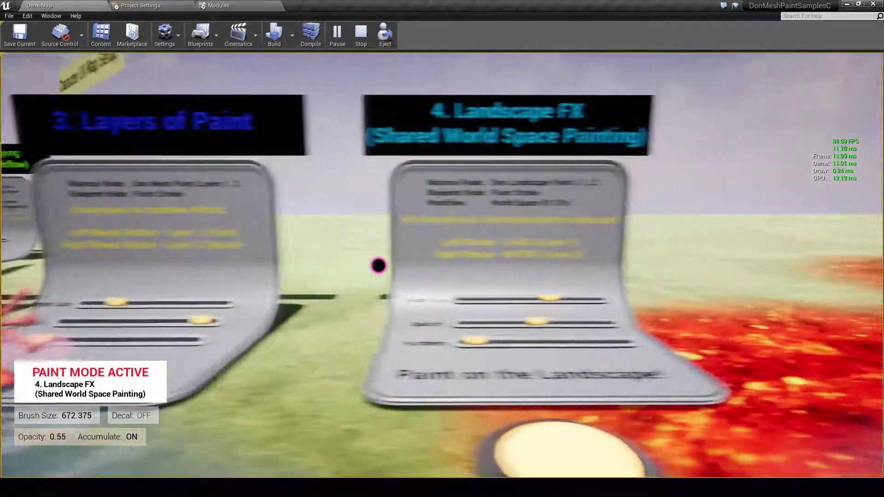
# Step: Review the Landscape FX board's node details and the World Space UVs page in the online documentation
pyautogui.press('w')
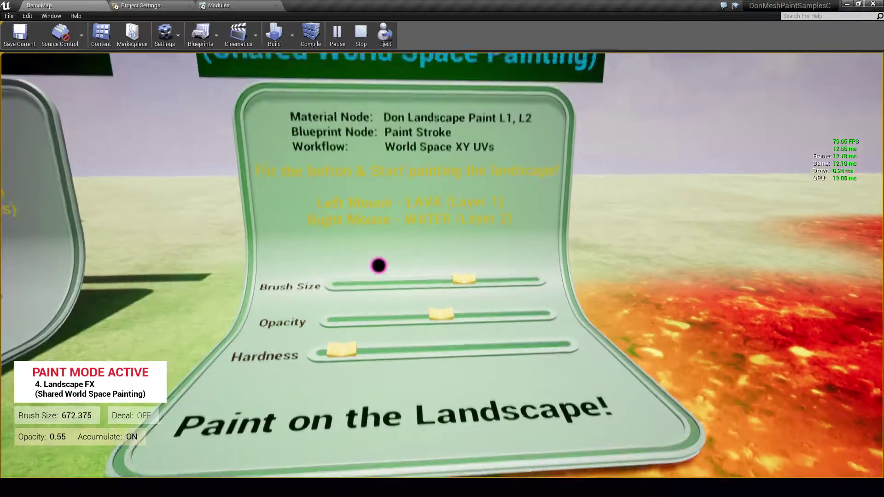
pyautogui.press('a')
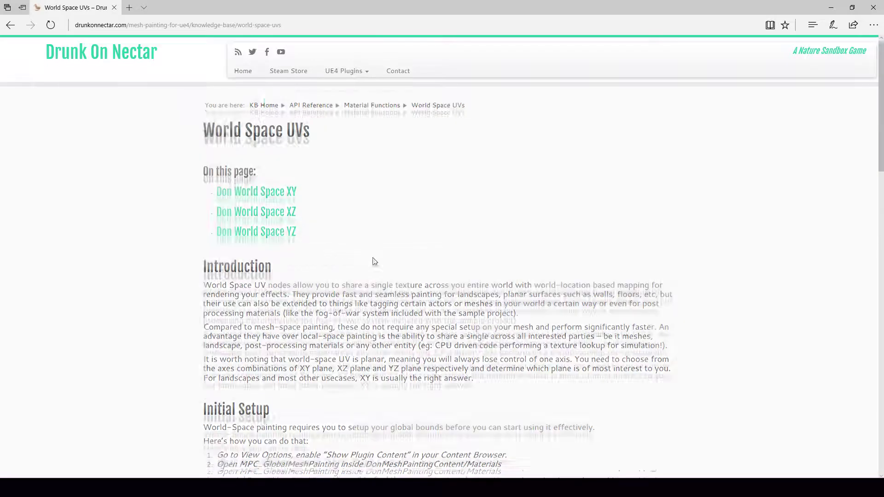
pyautogui.scroll(-8, 374, 272)
pyautogui.scroll(6, 277, 200)
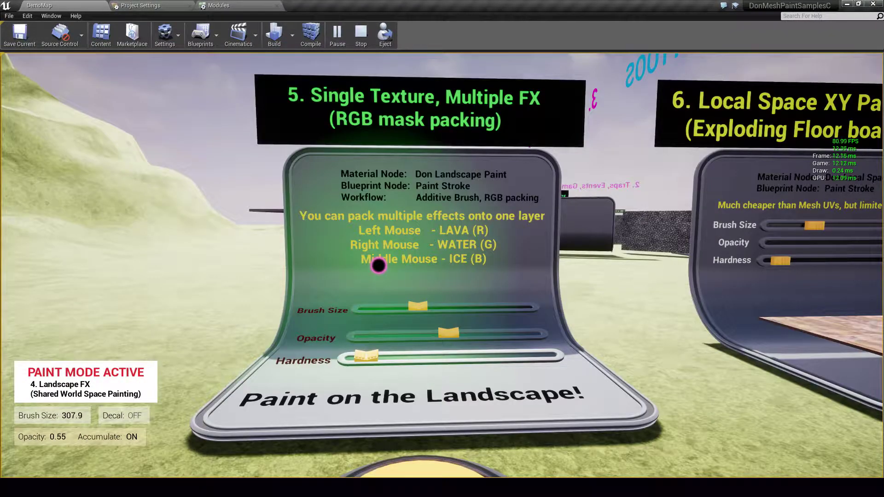
# Step: Exit paint mode and travel past the Local Space painting booths to the UMG Tattoos stamping booth
pyautogui.press('space')
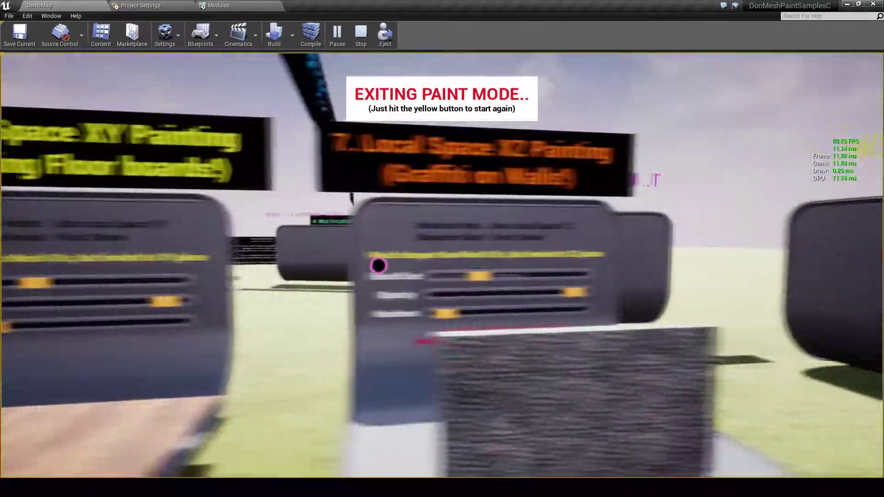
pyautogui.press('w')
pyautogui.press('d')
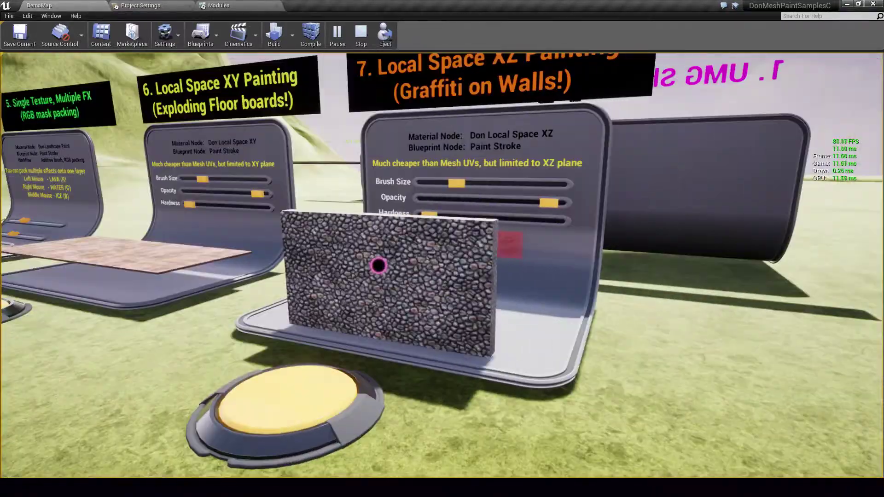
pyautogui.press('s')
pyautogui.press('w')
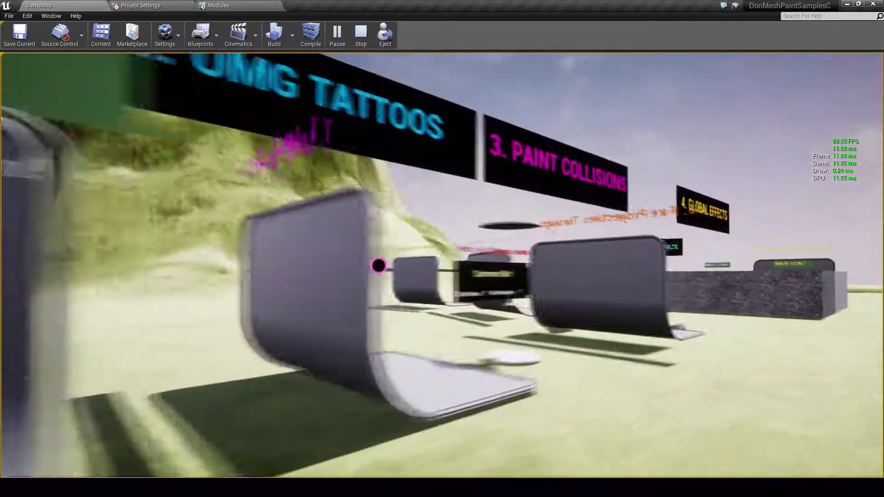
pyautogui.press('w')
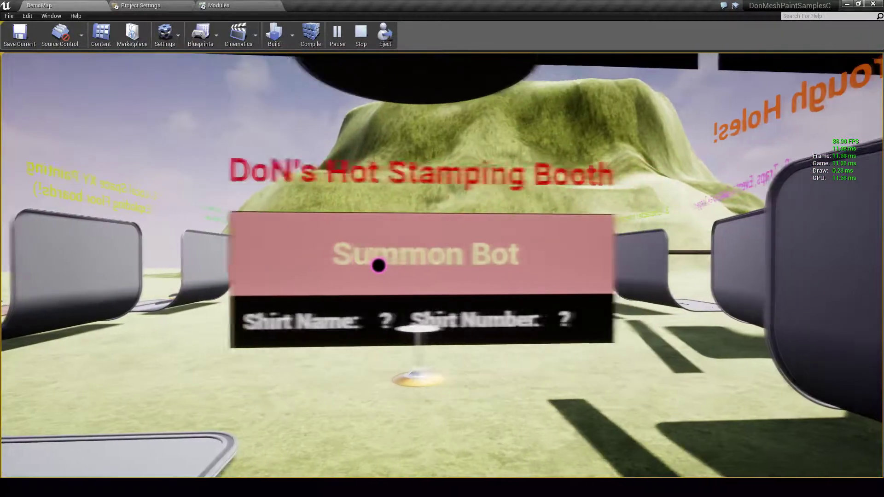
# Step: Summon a bot at the Hot Stamping Booth and submit a person's name as shirt name with shirt number 1
pyautogui.click(379, 266)
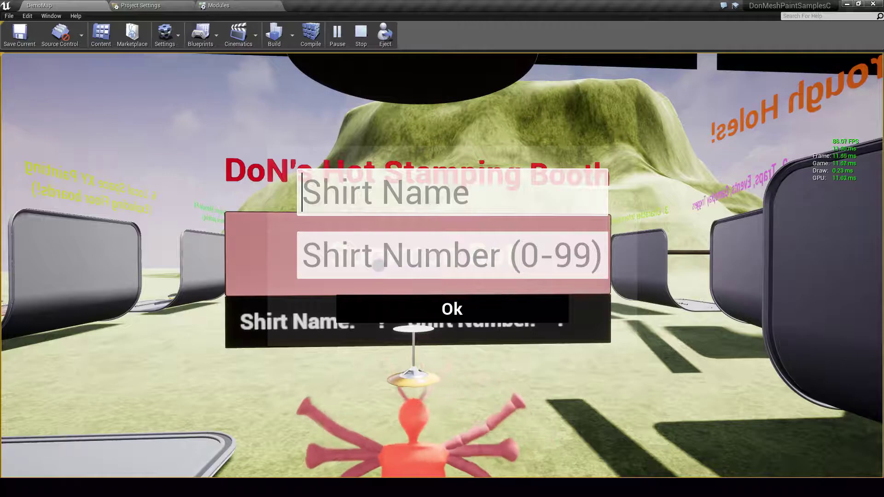
pyautogui.write('VENU')
pyautogui.press('BackSpace')
pyautogui.press('BackSpace')
pyautogui.press('BackSpace')
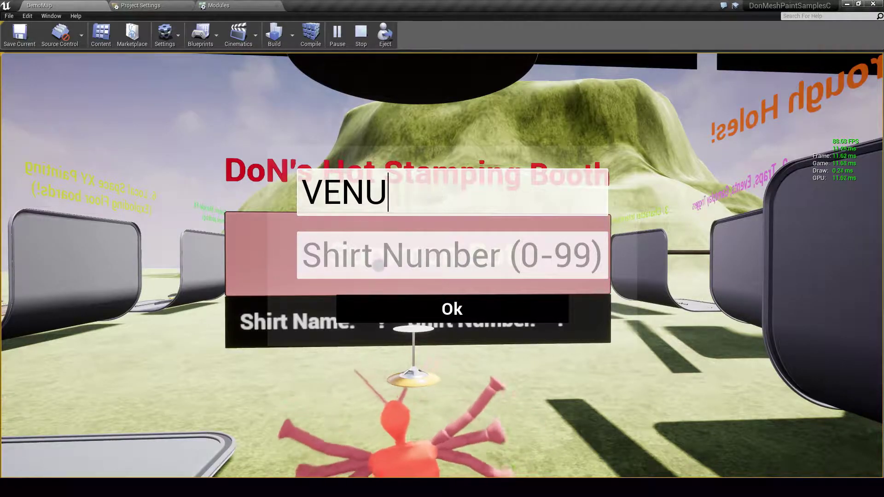
pyautogui.click(486, 241)
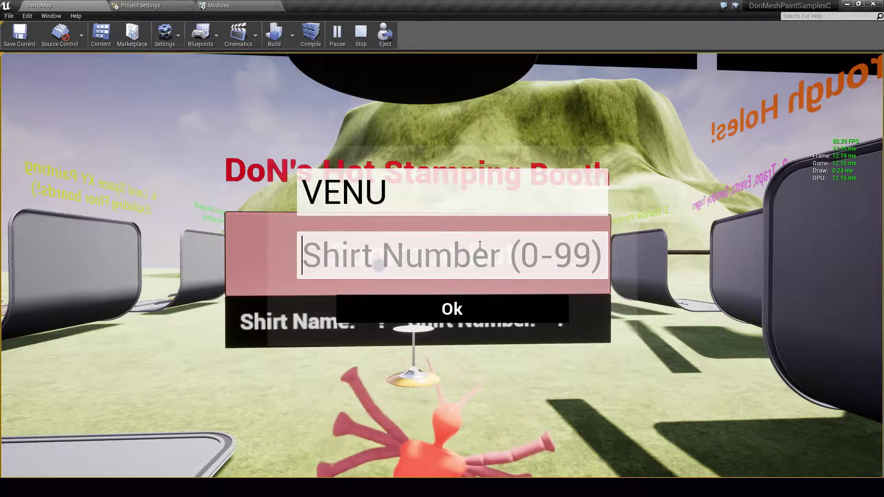
pyautogui.write('1')
pyautogui.click(456, 308)
# Step: Summon another bot at the Hot Stamping Booth with shirt name RANDOM and shirt number 64
pyautogui.press('w')
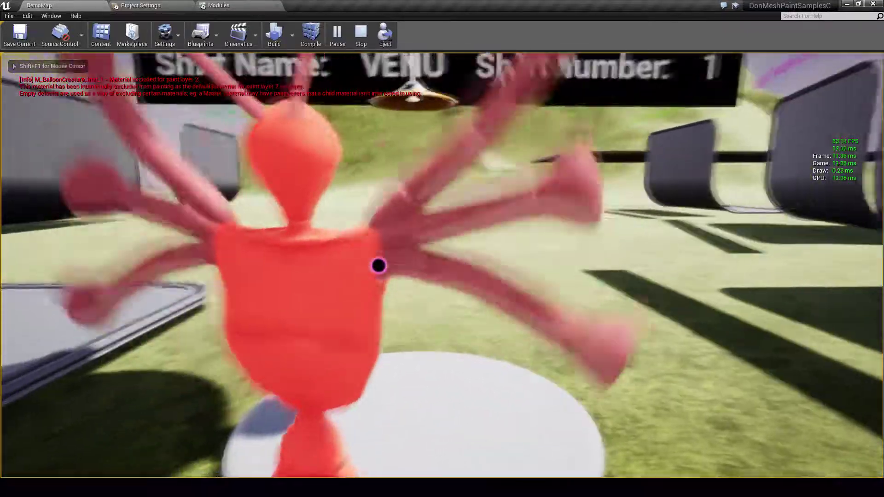
pyautogui.moveTo(379, 266)
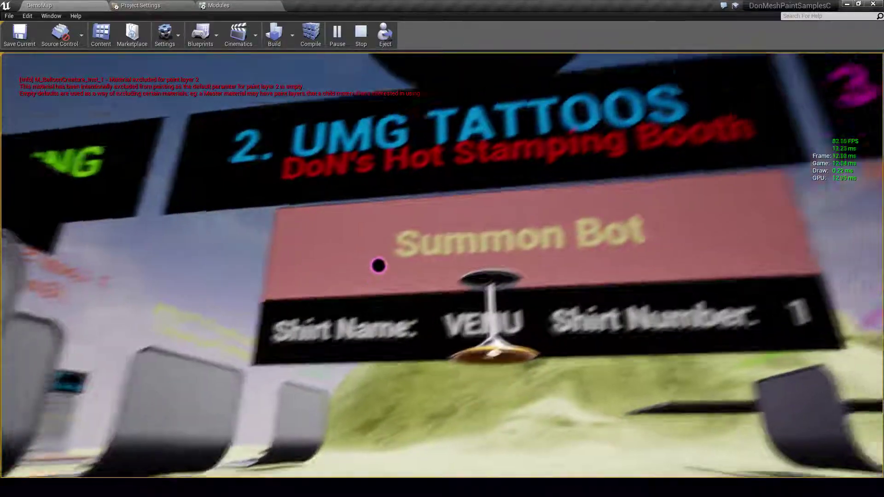
pyautogui.click(378, 266)
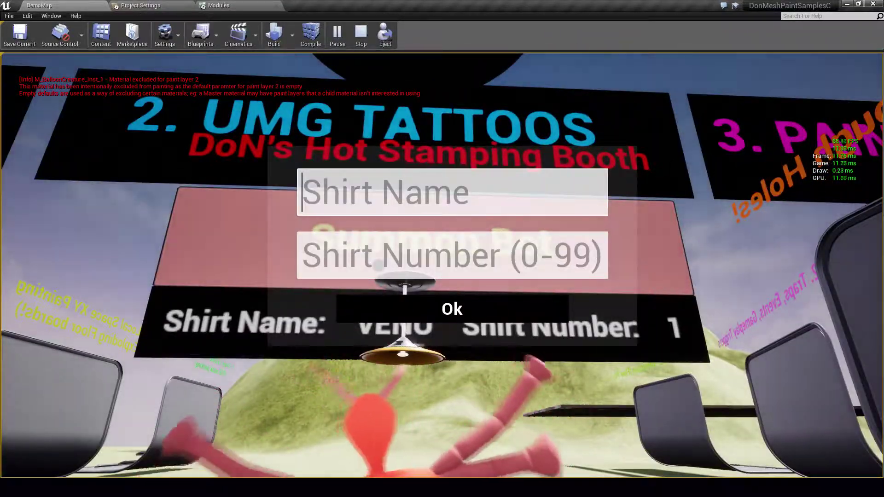
pyautogui.write('RANDOM1')
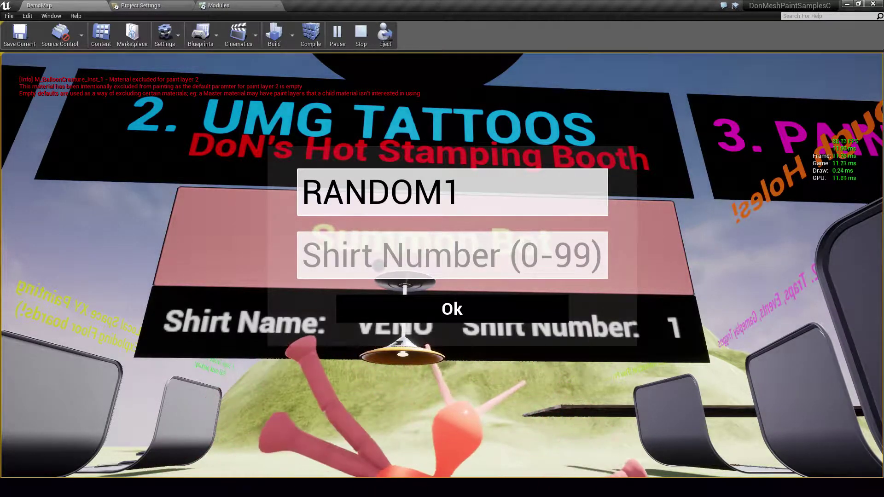
pyautogui.press('BackSpace')
pyautogui.press('Tab')
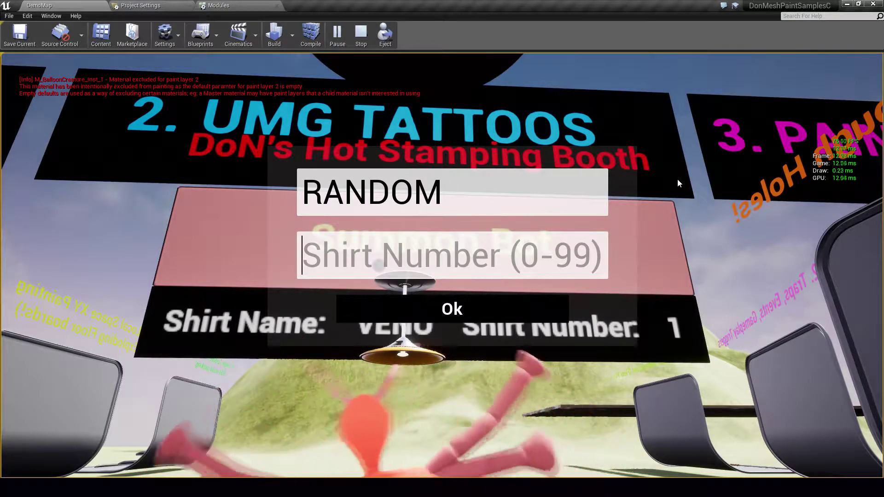
pyautogui.write('64')
pyautogui.click(457, 307)
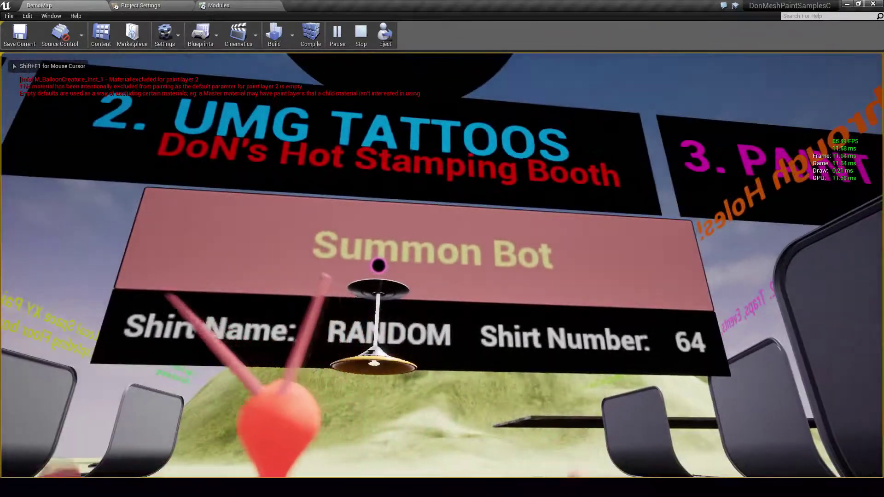
# Step: Summon a bot stamped with shirt name UMGTEXT and shirt number 53
pyautogui.click(378, 266)
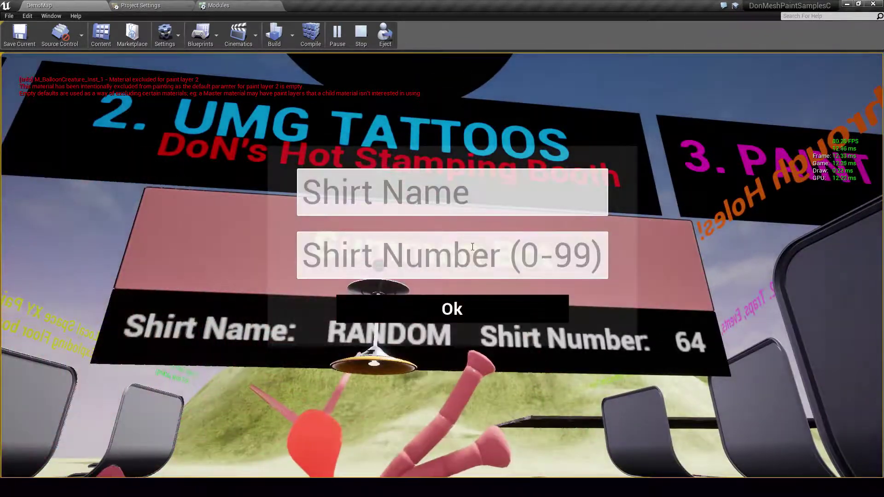
pyautogui.write('UMGTEXD')
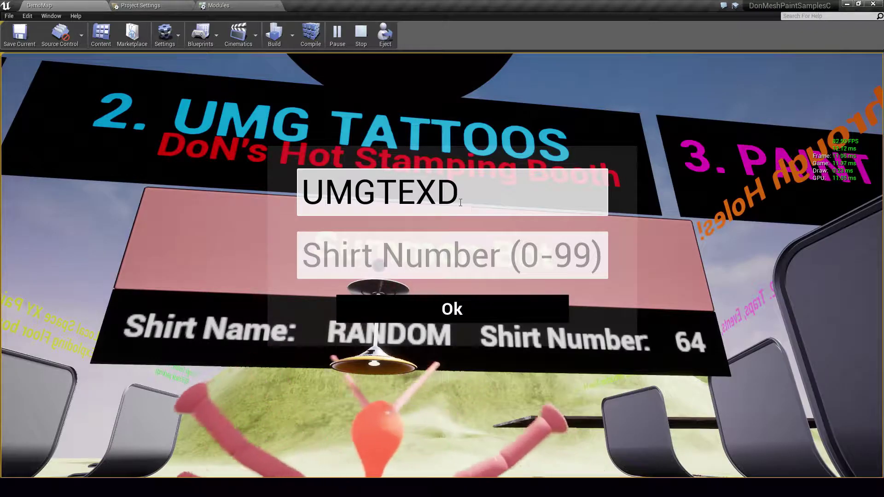
pyautogui.press('BackSpace')
pyautogui.write('T')
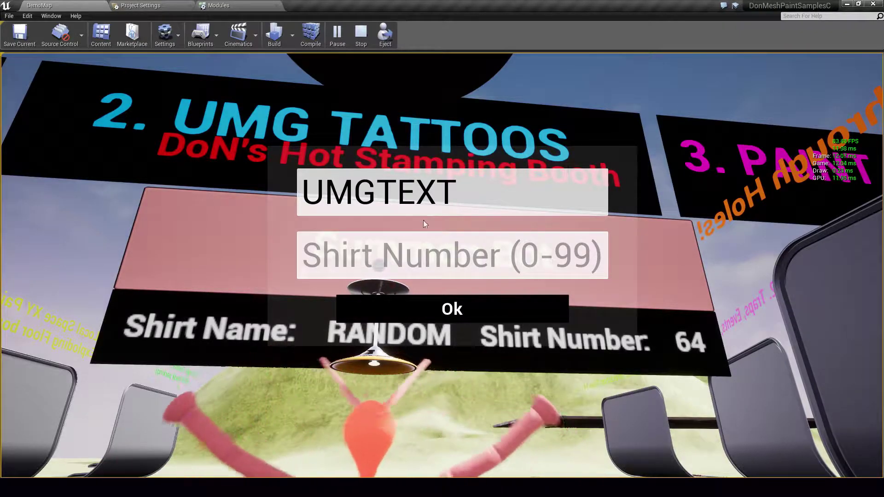
pyautogui.click(425, 267)
pyautogui.write('53')
pyautogui.click(424, 302)
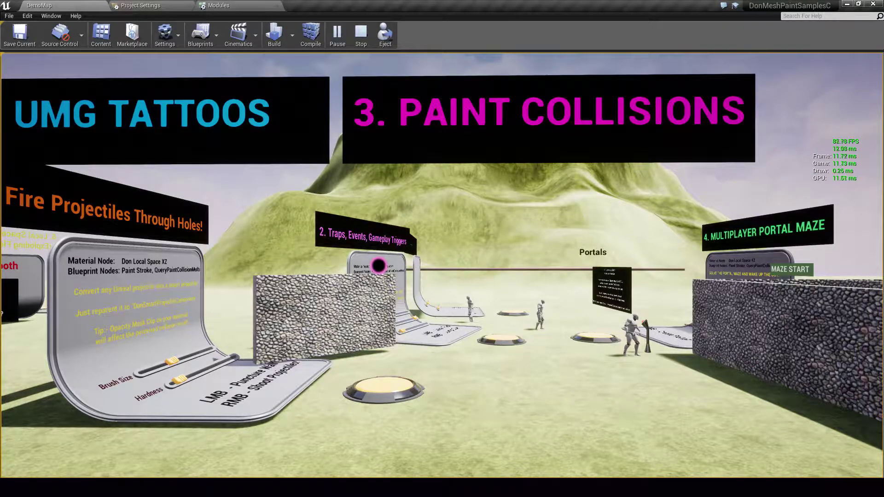
# Step: Go to the Fire Projectiles Through Holes booth under Paint Collisions and puncture the stone wall with a 42.91 brush
pyautogui.press('w')
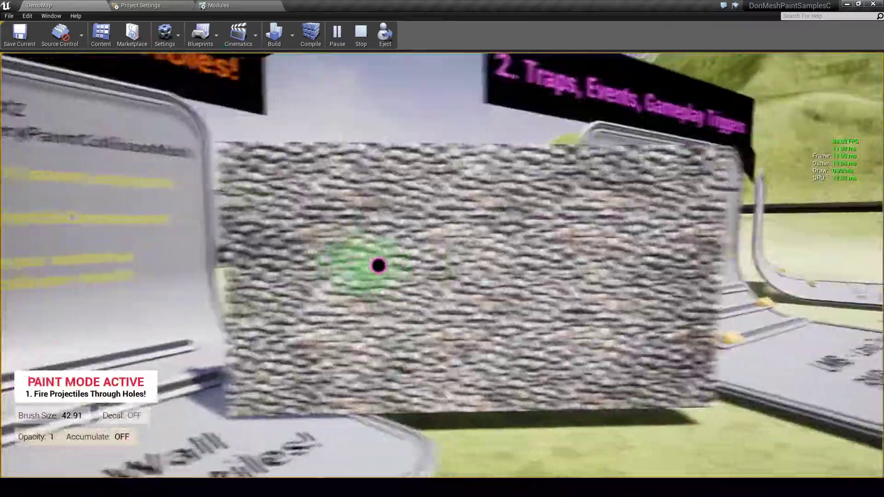
pyautogui.click(379, 265)
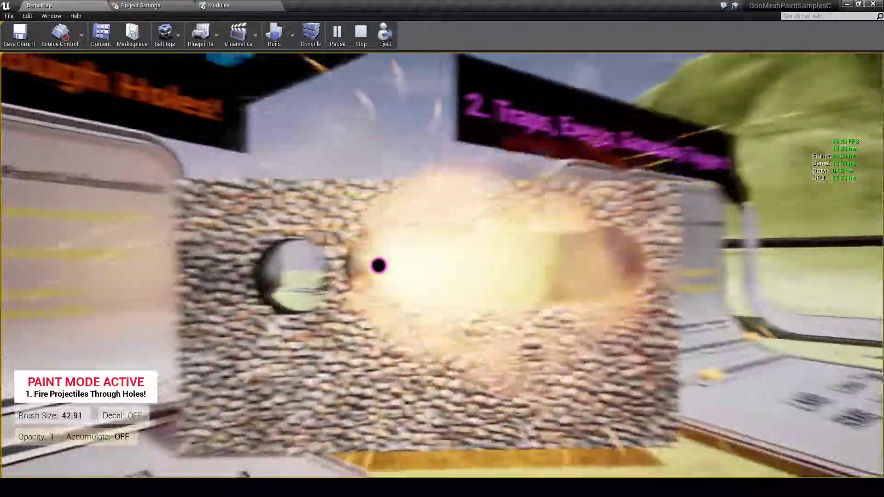
pyautogui.click(378, 265)
# Step: Fire projectiles at the punctured stone wall, aiming at both the holes and the solid stone
pyautogui.rightClick(379, 265)
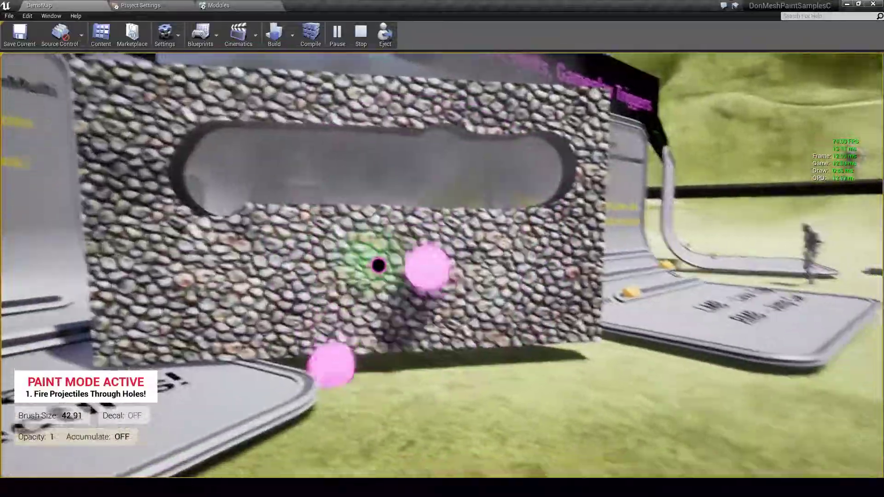
pyautogui.rightClick(378, 266)
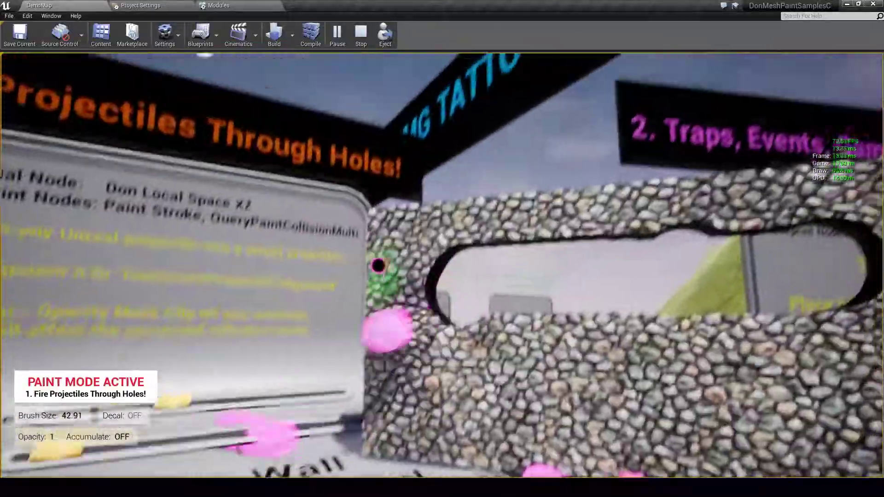
pyautogui.rightClick(379, 265)
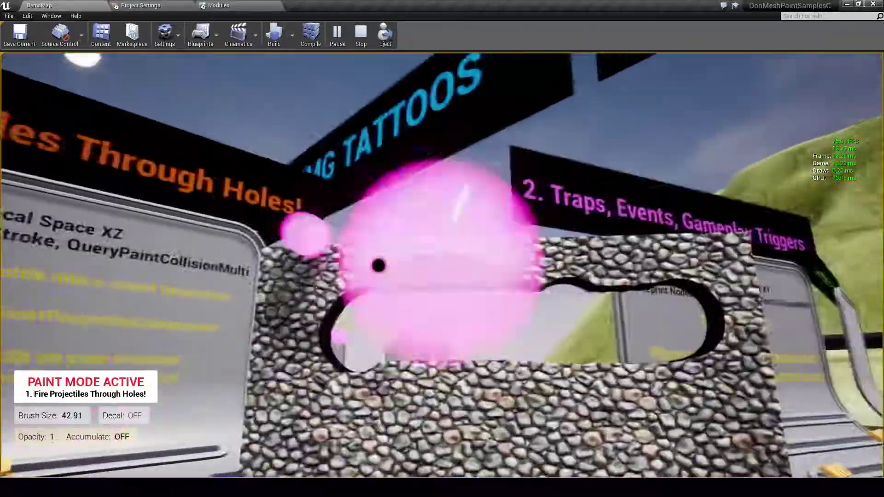
pyautogui.rightClick(378, 266)
pyautogui.rightClick(379, 265)
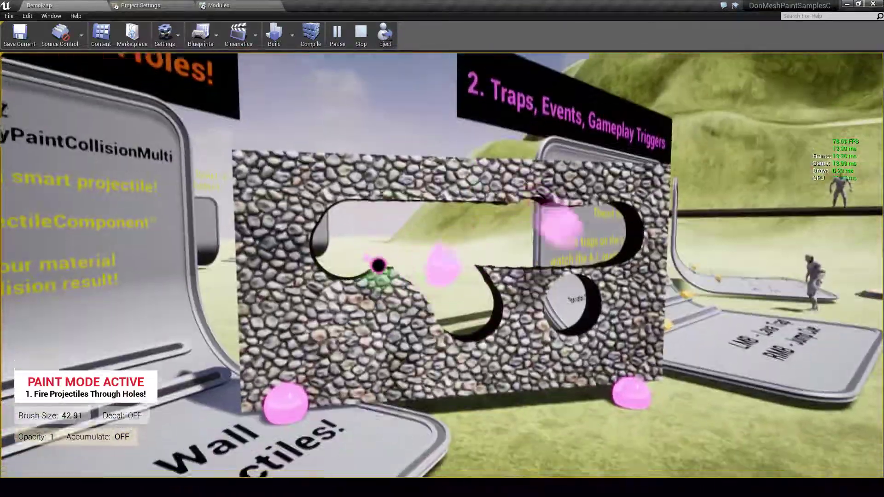
pyautogui.rightClick(379, 266)
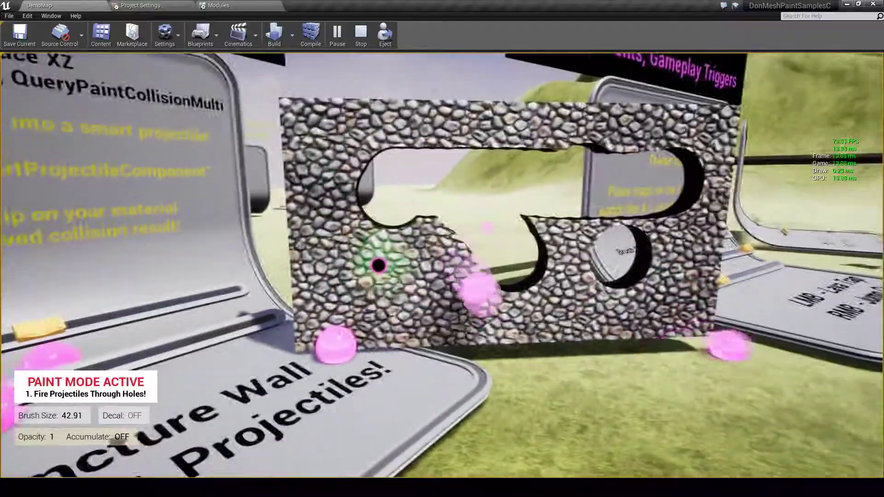
pyautogui.rightClick(379, 266)
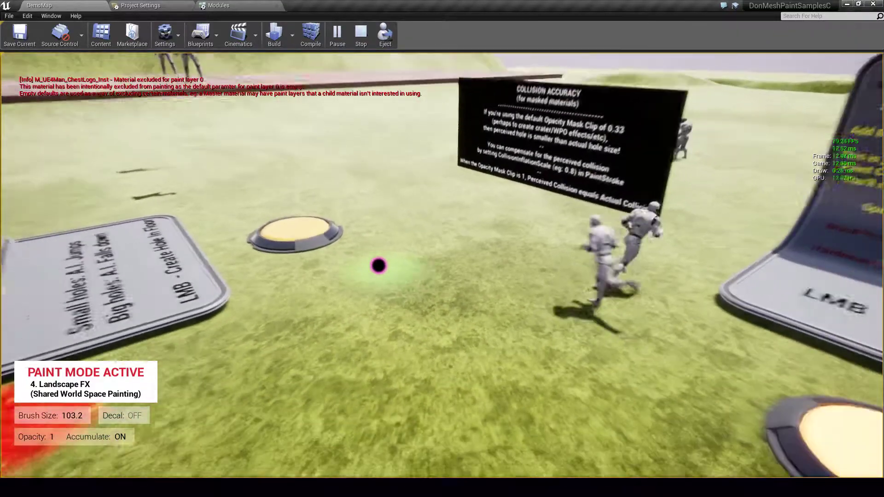
# Step: Paint lava traps on the grass around the running A.I. characters at brush size 103.2
pyautogui.click(378, 266)
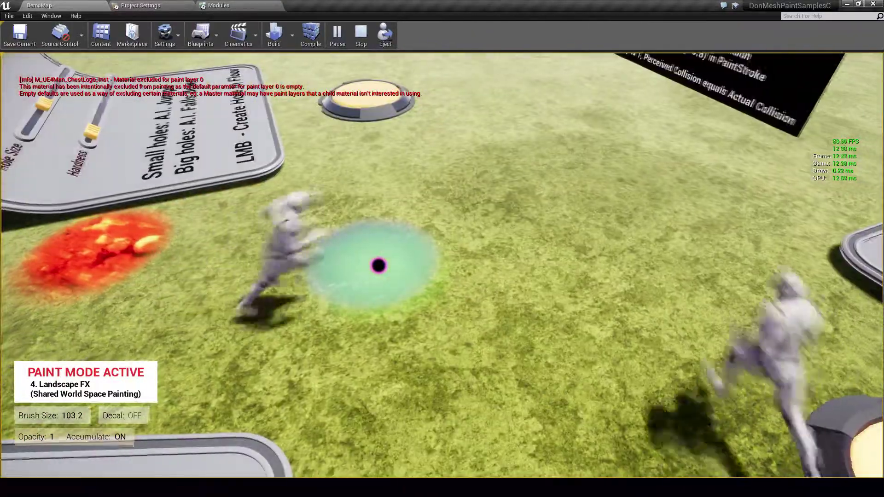
pyautogui.click(378, 265)
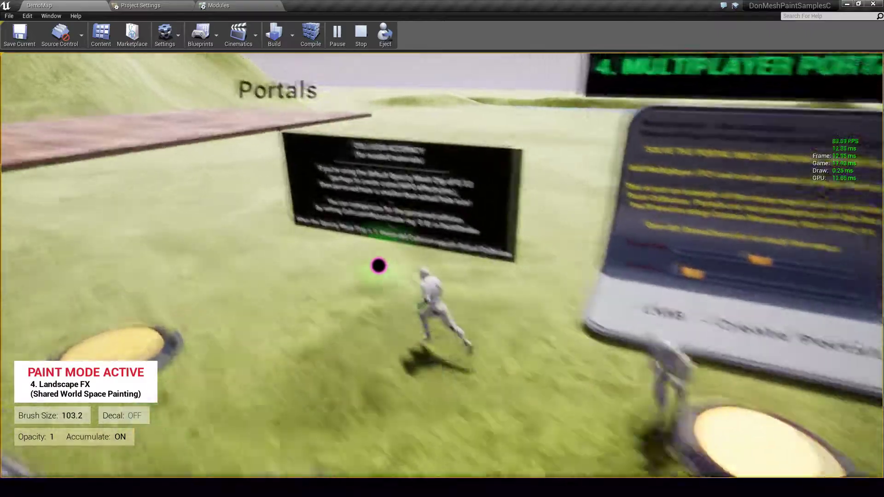
pyautogui.click(378, 266)
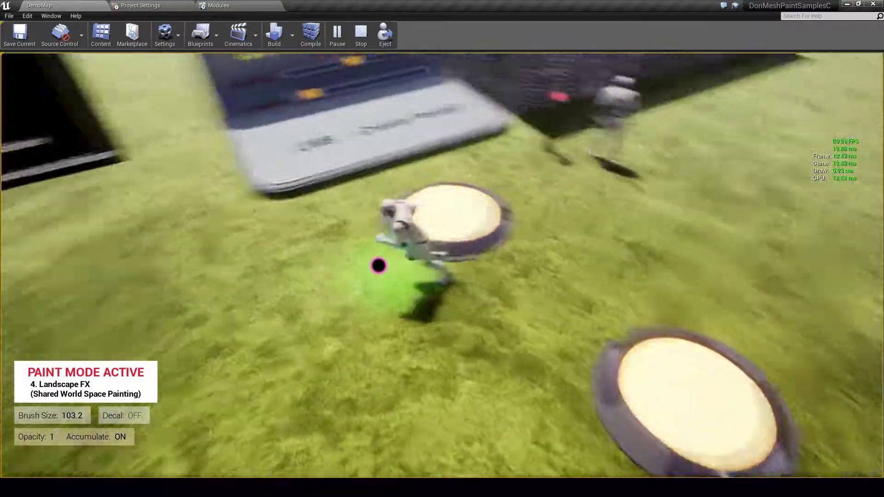
pyautogui.click(378, 266)
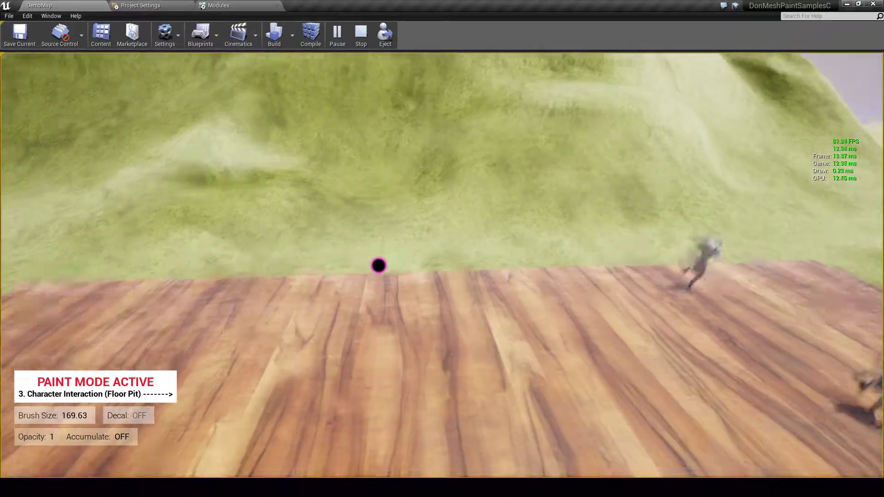
# Step: Create large holes in the Floor Pit's wooden floor at brush size 169.63 and small ones at 46.361 near the running A.I
pyautogui.click(379, 265)
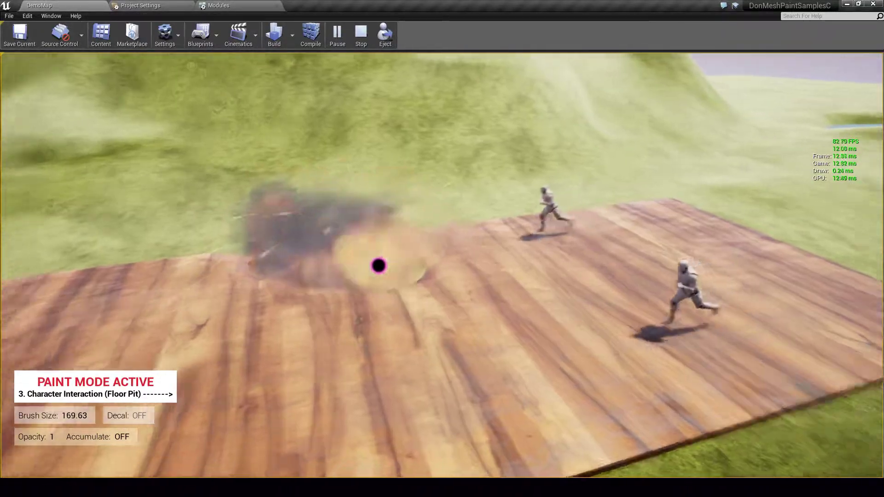
pyautogui.click(379, 265)
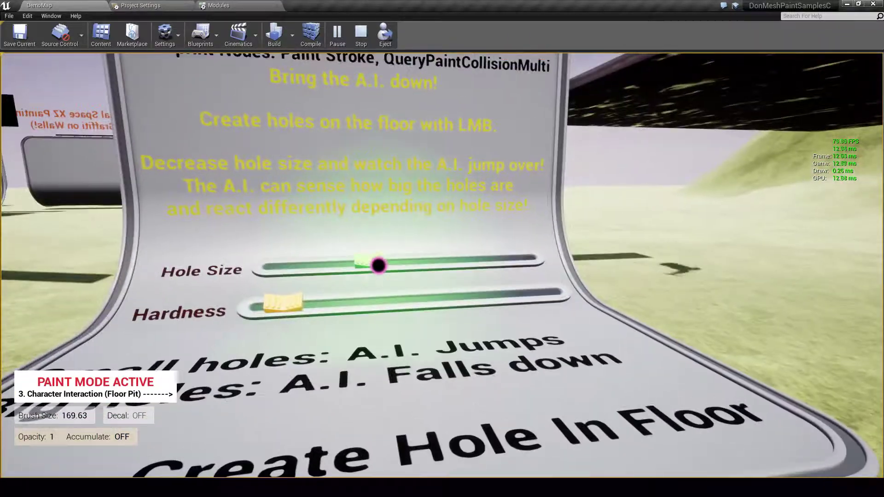
pyautogui.scroll(-5, 378, 266)
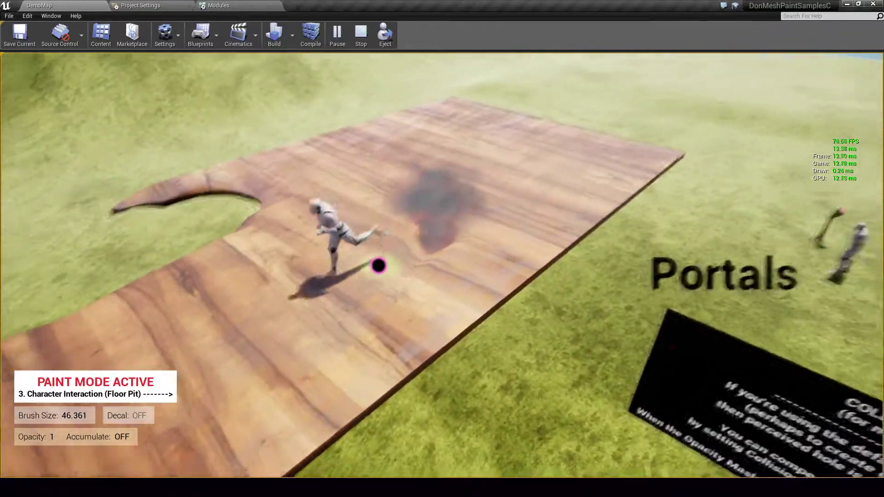
pyautogui.click(378, 265)
pyautogui.click(378, 265)
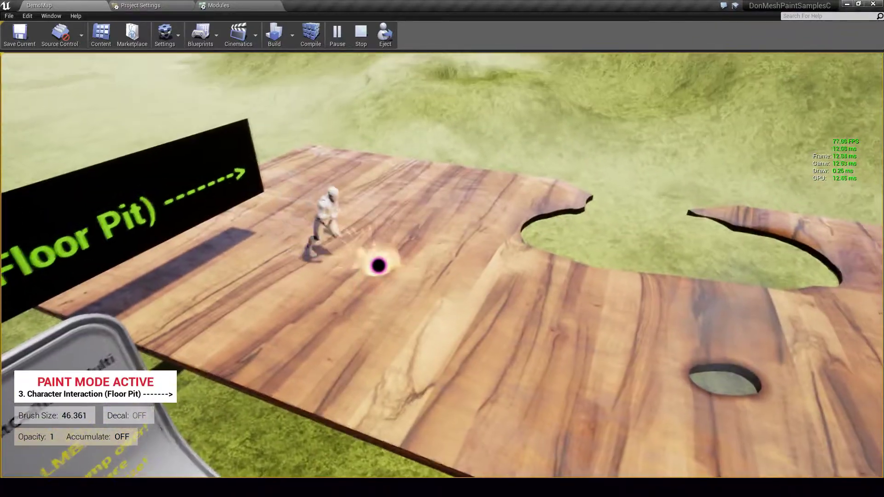
pyautogui.click(378, 266)
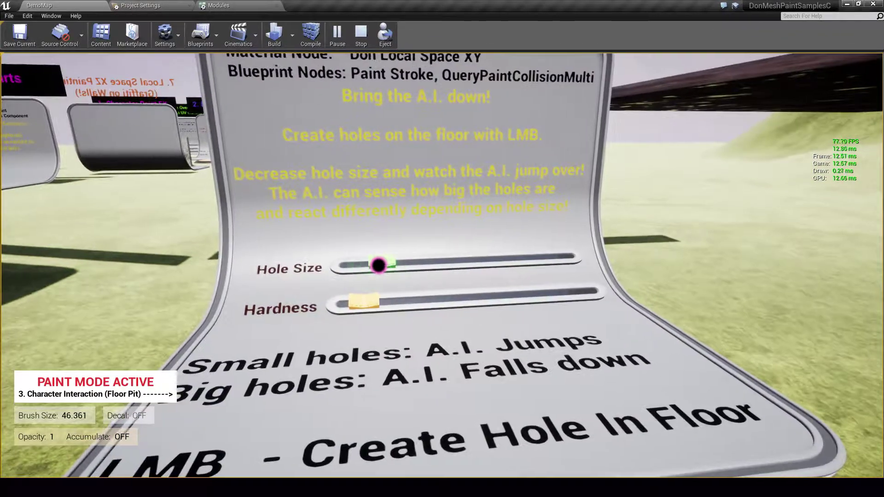
# Step: Set the Floor Pit's hole size to 189.525 and return to the perforated wooden floor
pyautogui.click(378, 265)
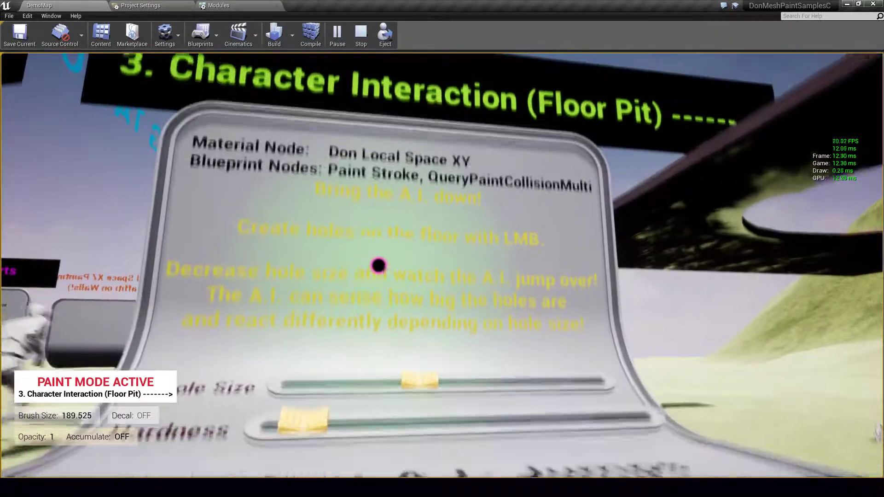
pyautogui.press('space')
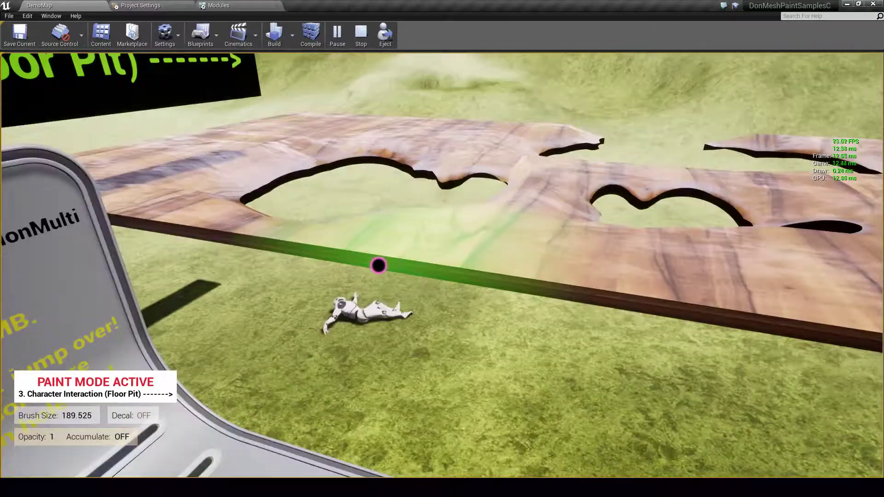
# Step: Travel to the Multiplayer Portal Maze and create a portal in its stone wall at brush size 120.5
pyautogui.press('w')
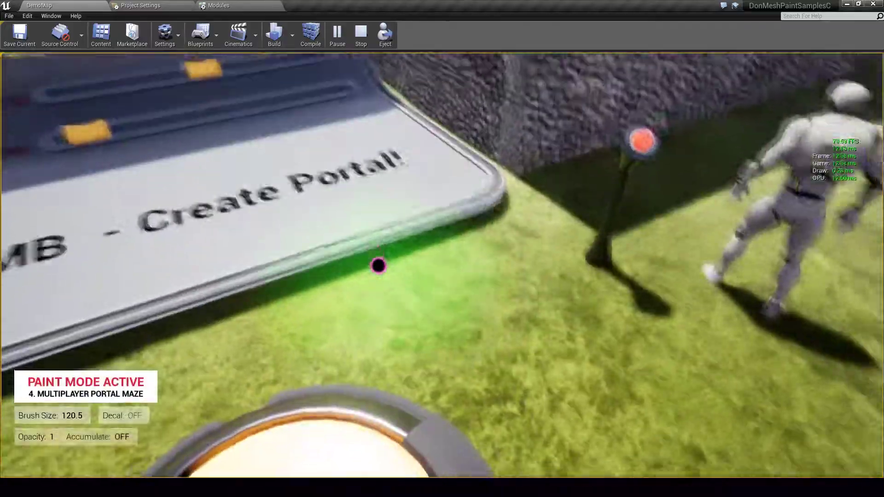
pyautogui.click(379, 266)
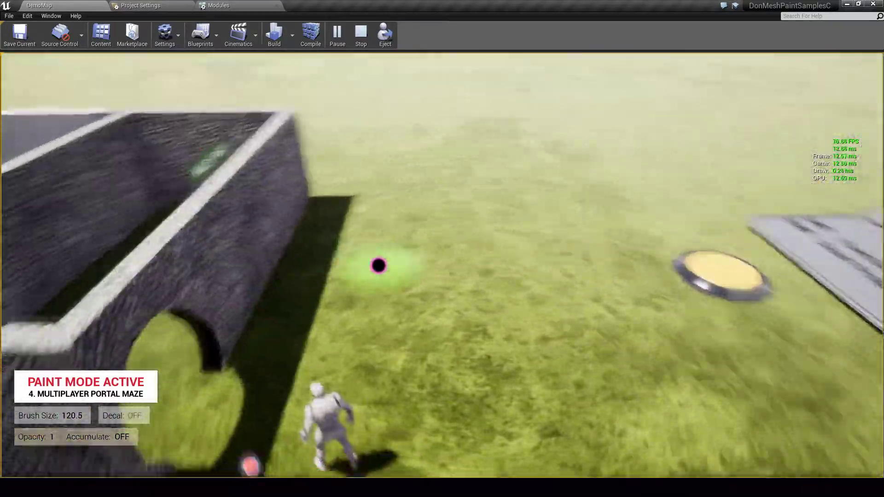
pyautogui.press('w')
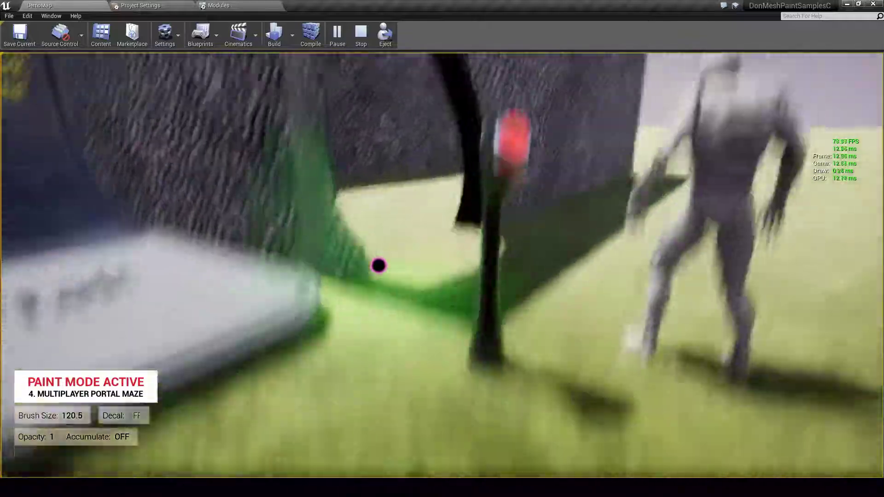
# Step: Examine the maze's portals and the Multiplayer Portal Maze board's notes on nodes, Paint Collisions and BP_DemoCharacter
pyautogui.press('w')
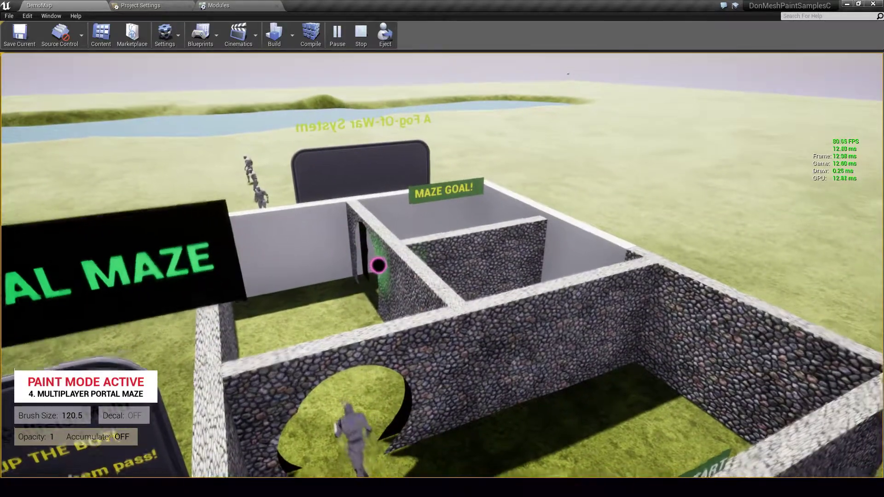
pyautogui.press('w')
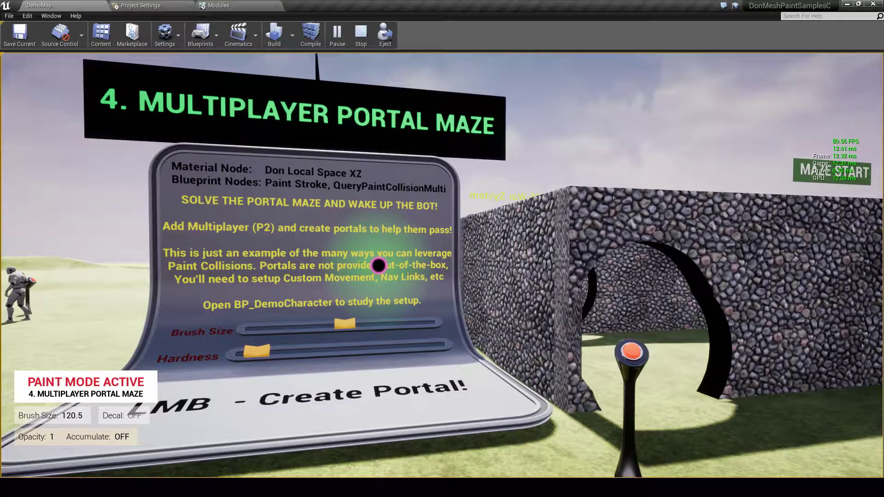
pyautogui.press('w')
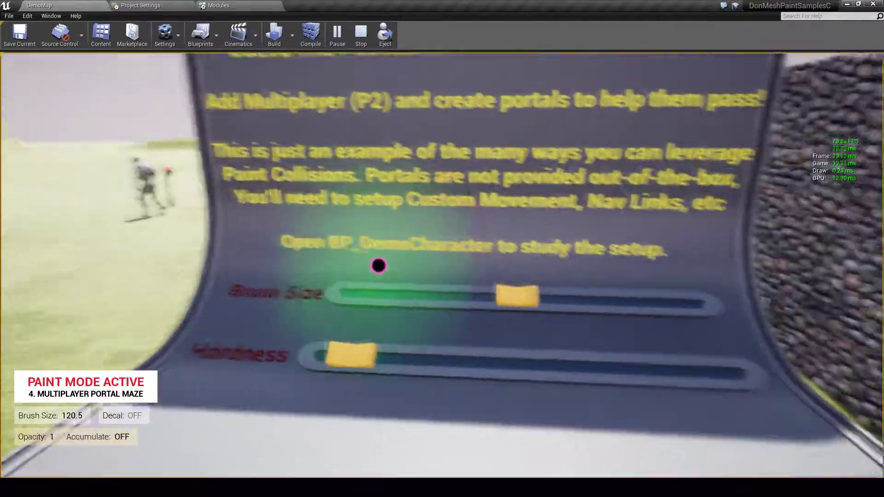
# Step: Look over the Multiplayer Portal Maze's stone walls and portals from above, and leave the maze
pyautogui.press('w')
pyautogui.press('space')
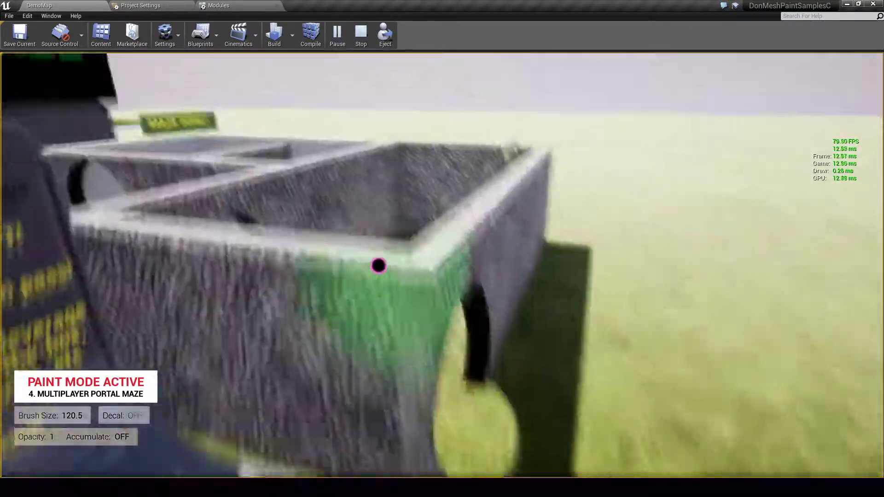
pyautogui.press('space')
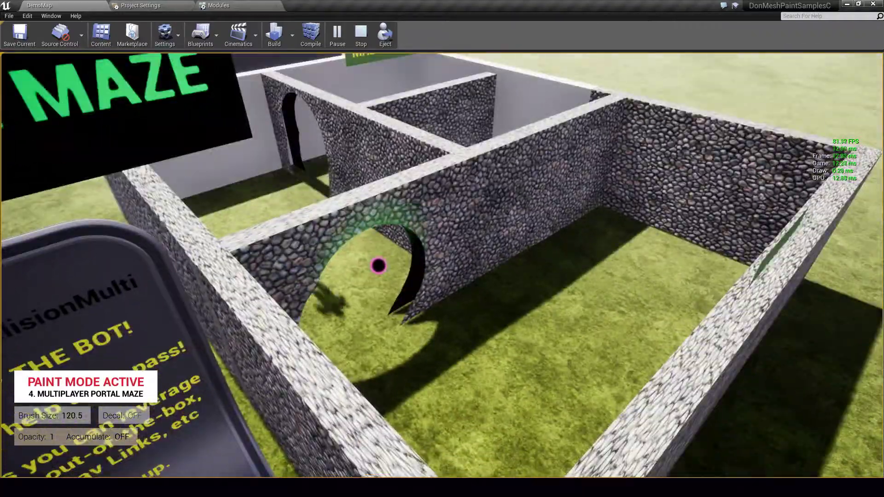
pyautogui.press('s')
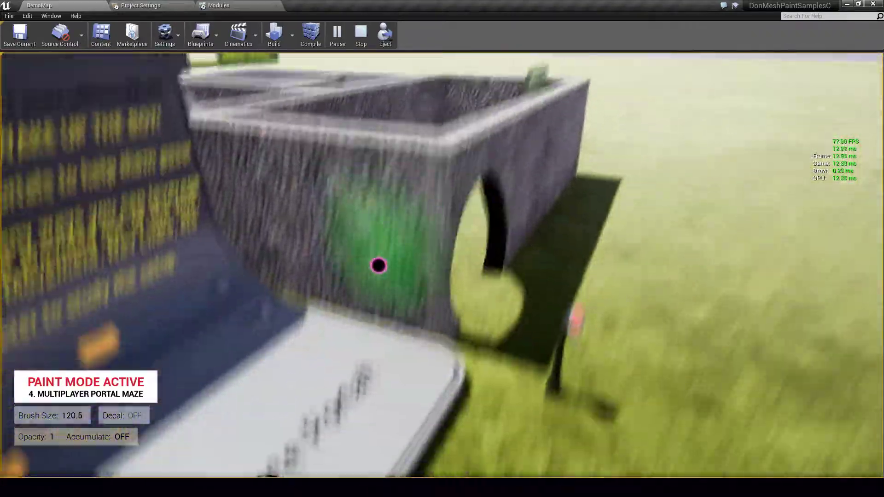
pyautogui.press('s')
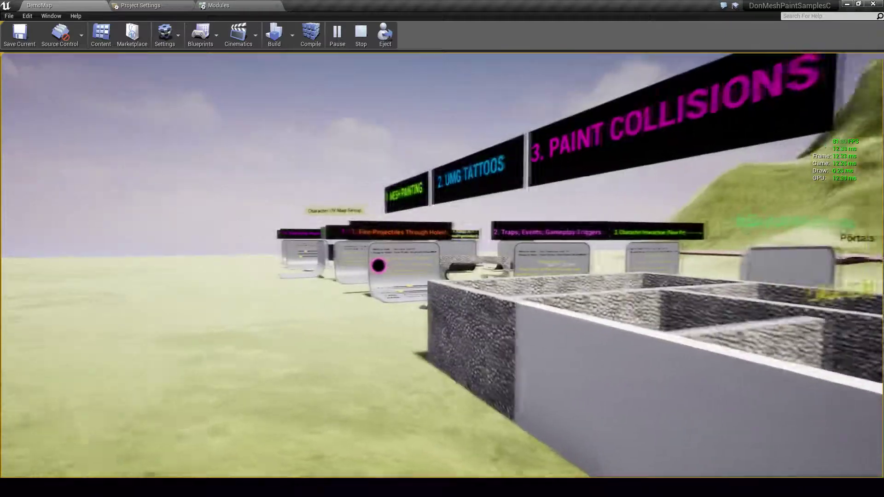
# Step: Read the "A Fog-Of-War System" board and activate the fog of war at its yellow floor button
pyautogui.press('w')
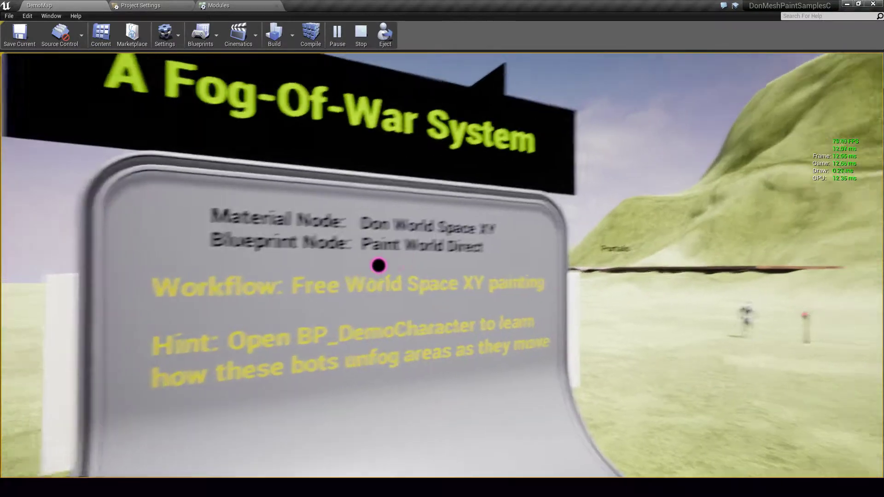
pyautogui.press('s')
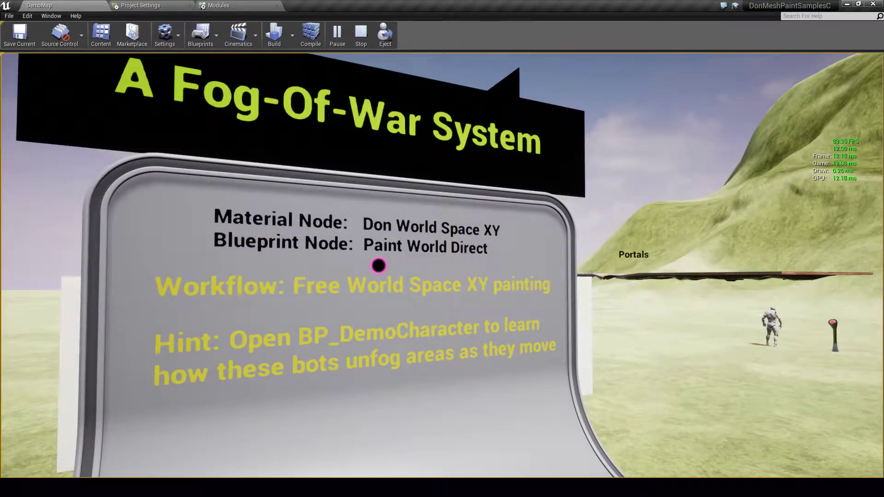
pyautogui.press('w')
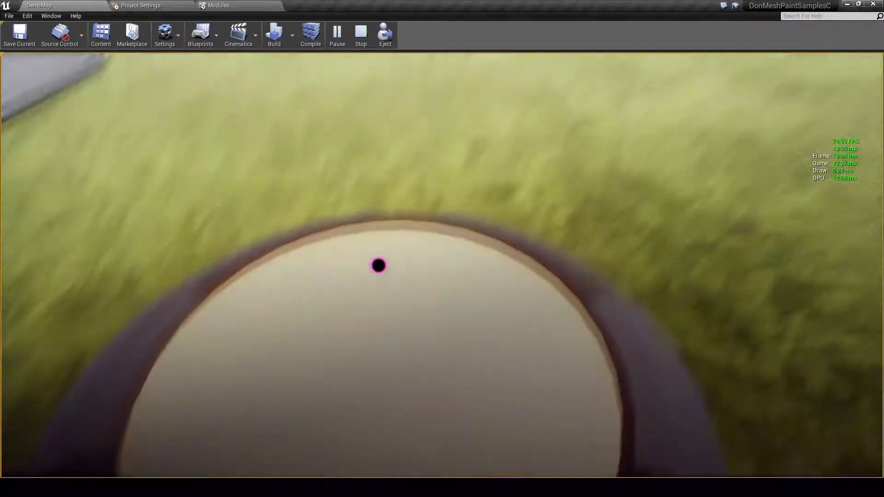
pyautogui.press('s')
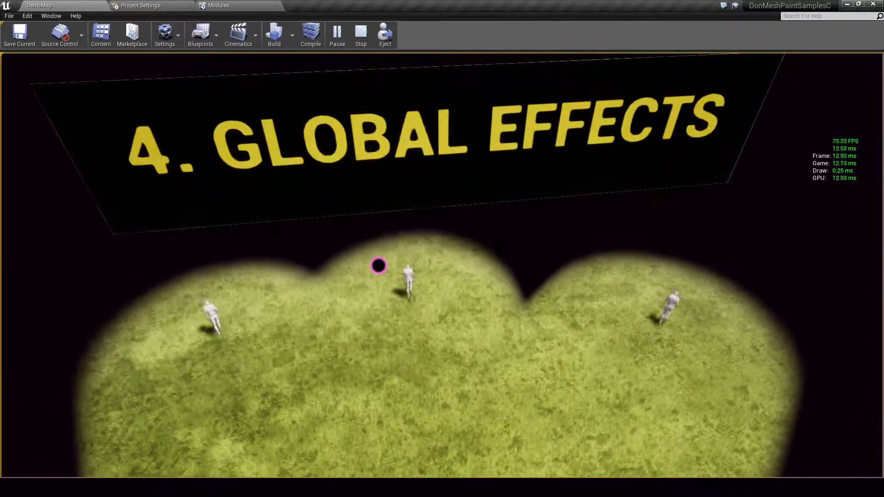
# Step: Explore the unfogged areas around the bots and across the landscape and water, and return to the "A Fog-Of-War System" board
pyautogui.press('w')
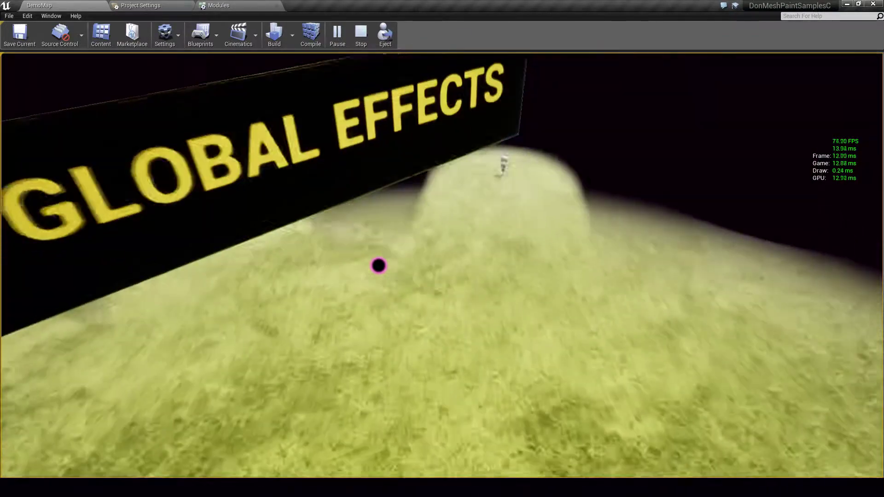
pyautogui.press('w')
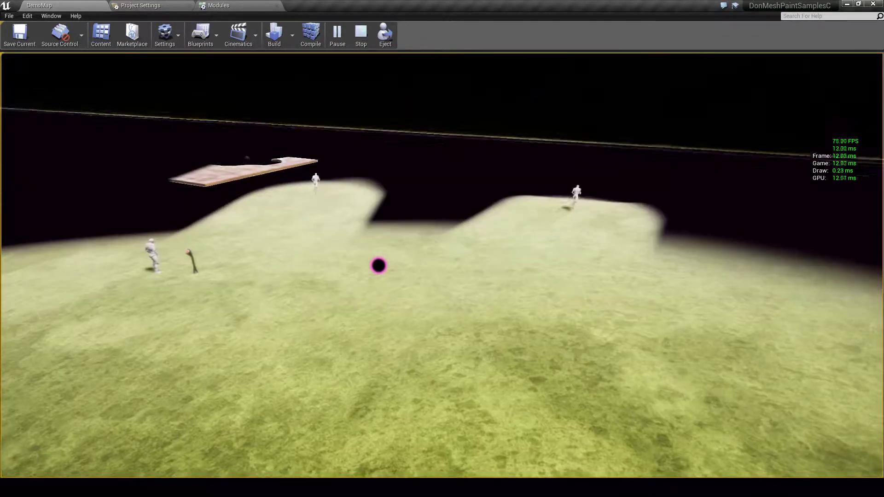
pyautogui.press('w')
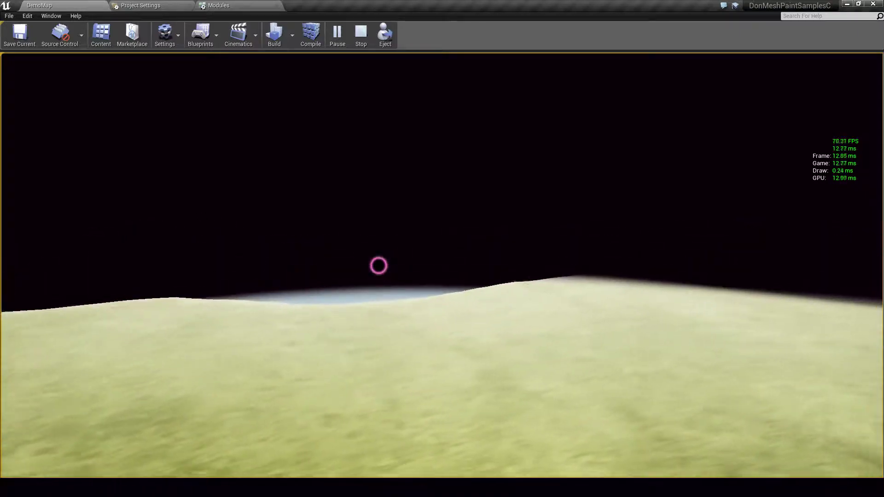
pyautogui.press('w')
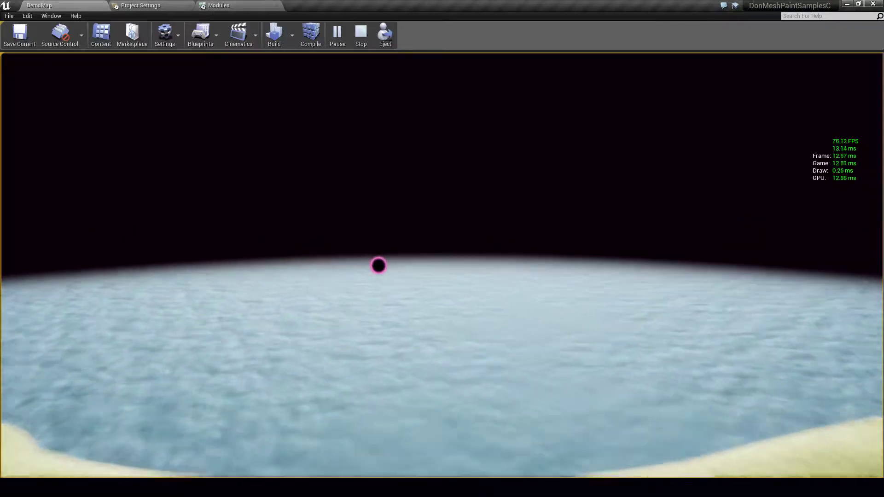
pyautogui.press('w')
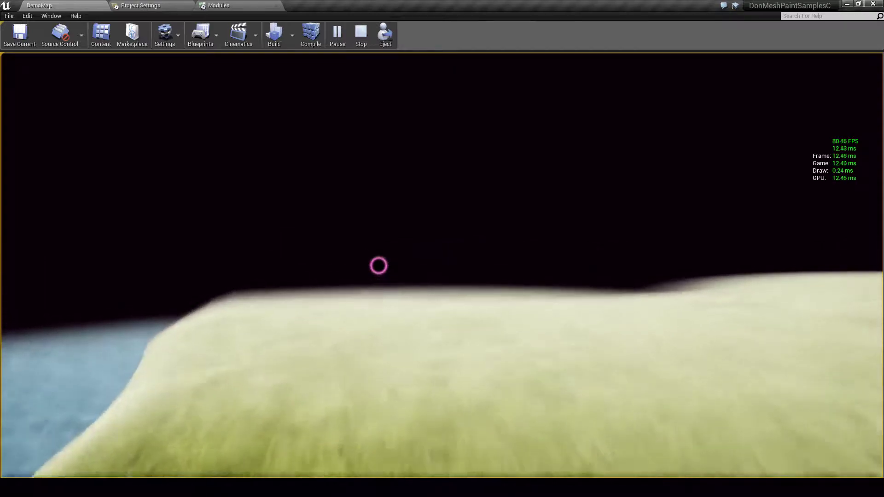
pyautogui.press('w')
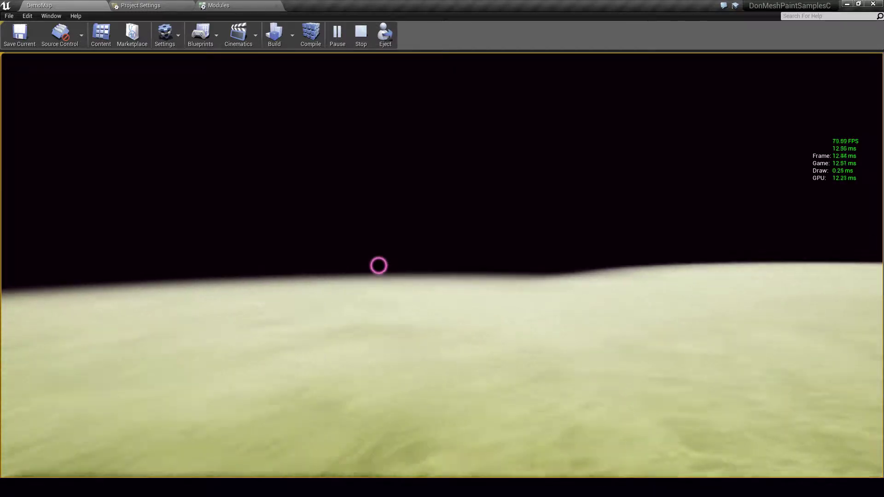
pyautogui.press('w')
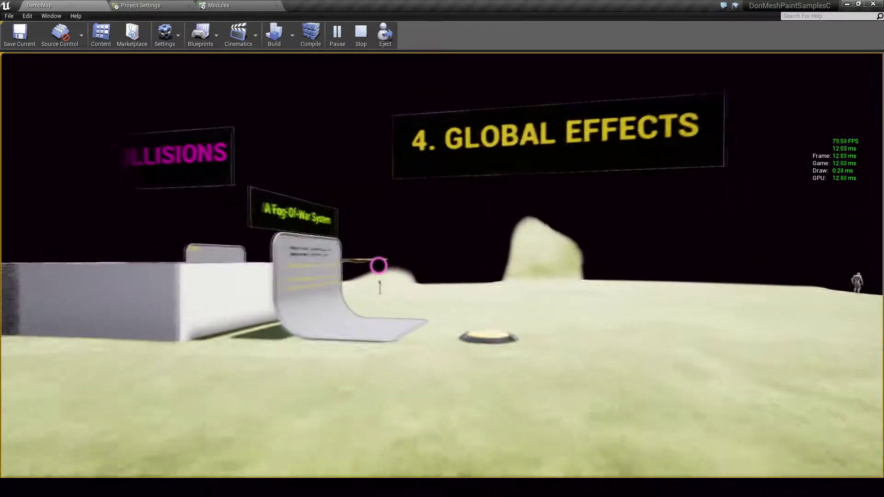
pyautogui.press('w')
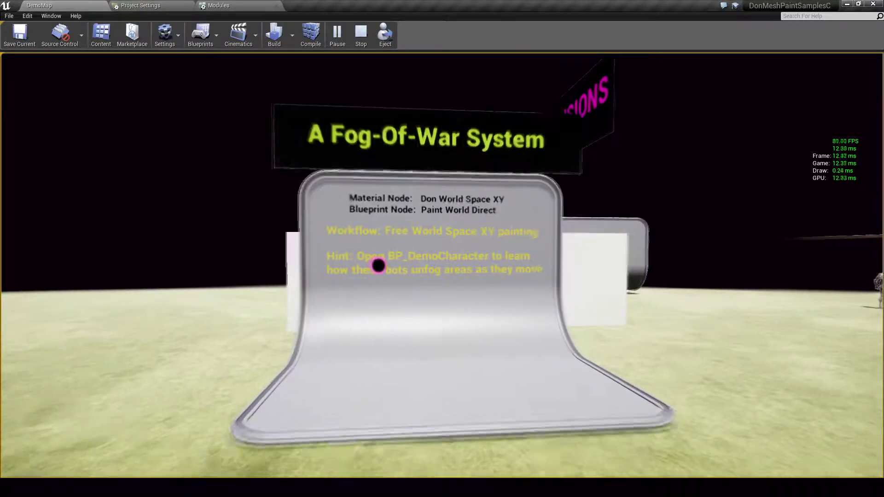
pyautogui.press('s')
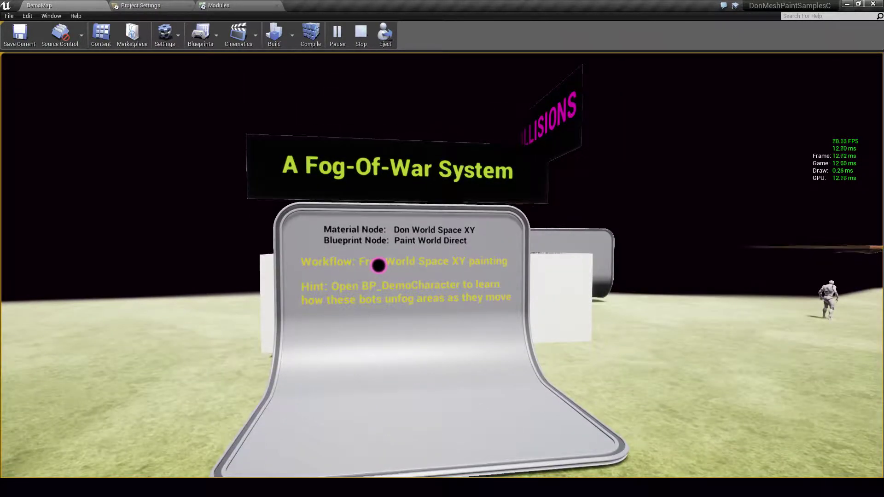
# Step: End the play session and launch a two-player multiplayer session in new editor windows, without a dedicated server
pyautogui.press('Escape')
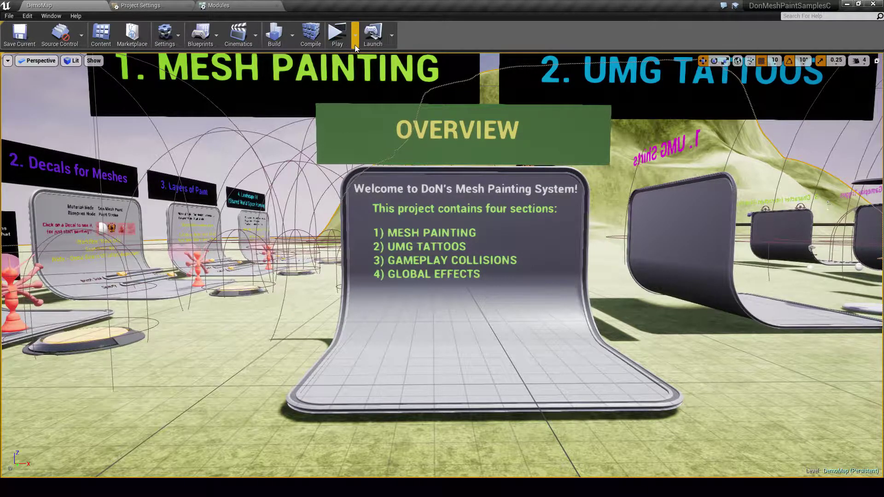
pyautogui.click(355, 35)
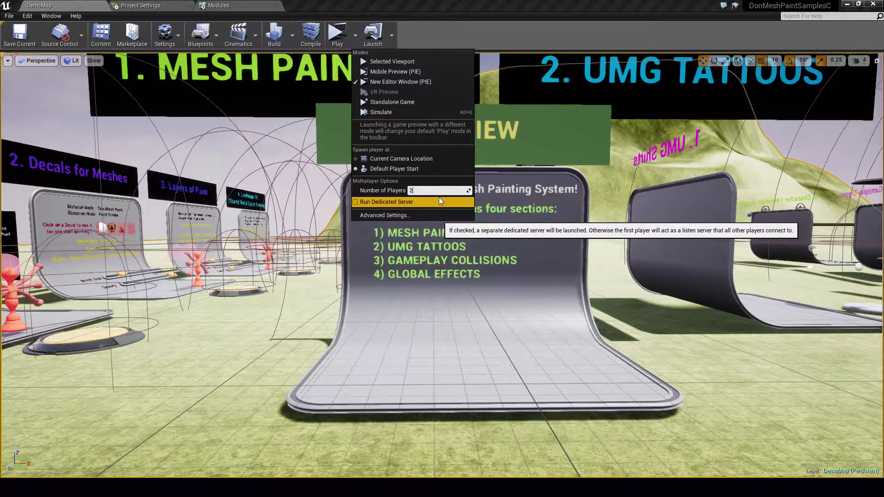
pyautogui.click(337, 34)
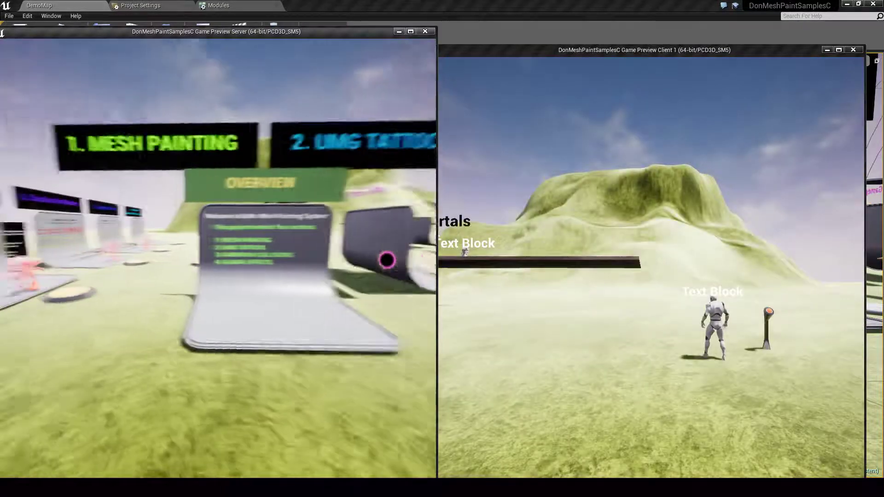
# Step: Bring both the server player and Client 1 to the Character Paint FX station
pyautogui.press('w')
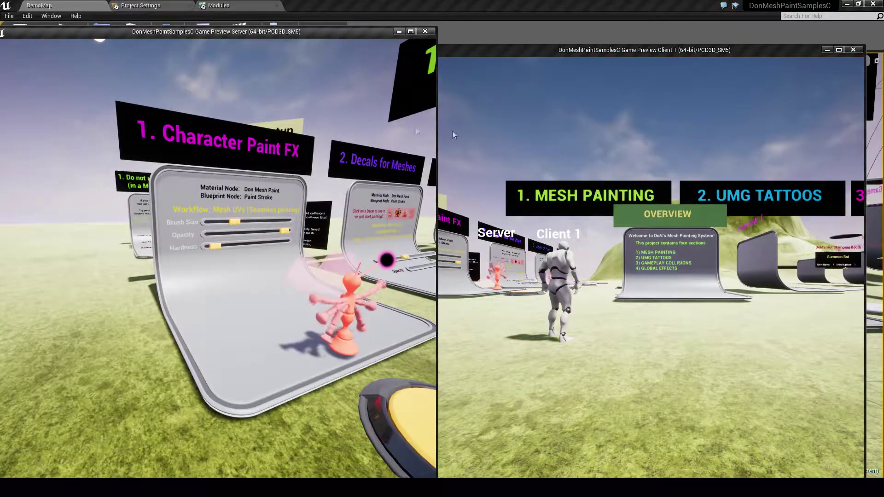
pyautogui.click(452, 130)
pyautogui.press('w')
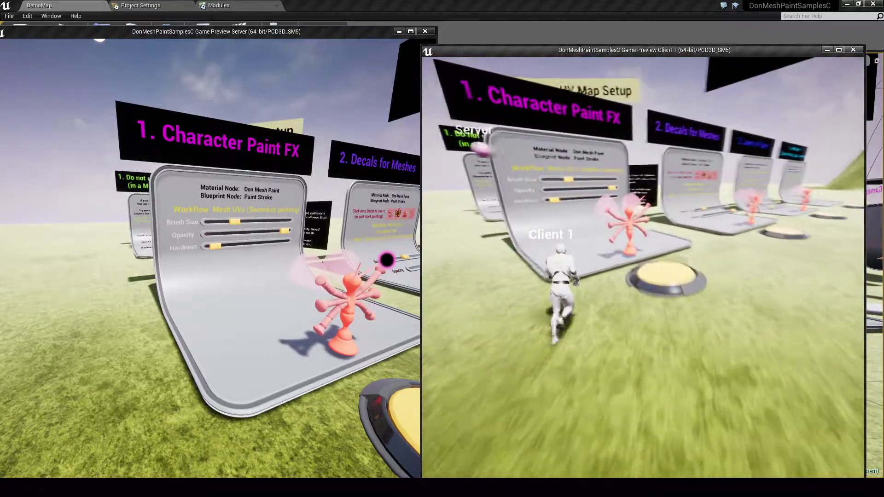
# Step: As the server player, paint lava over the Character Paint FX figure's head and body at brush size 16.75
pyautogui.hotkey('alt', 'Tab')
pyautogui.press('s')
pyautogui.press('w')
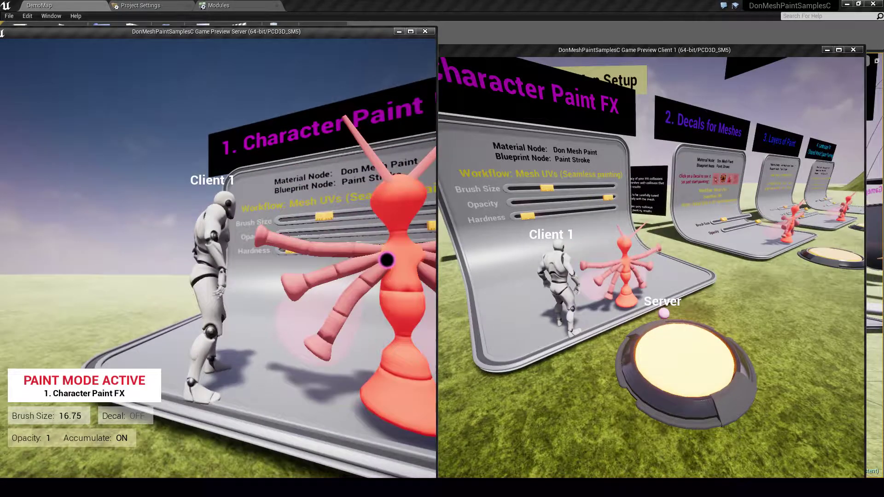
pyautogui.moveTo(386, 260); pyautogui.dragTo(387, 260)
pyautogui.hotkey('alt', 'Tab')
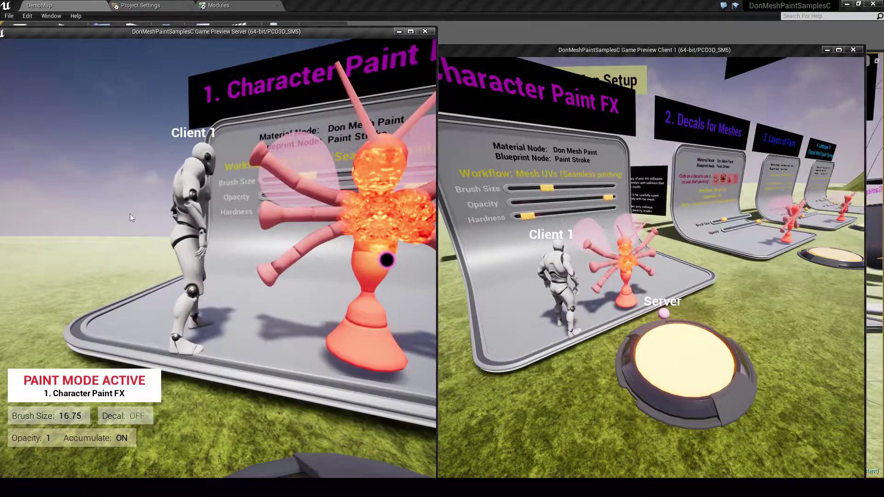
# Step: Move Client 1 from the painted figure to the Local Space XZ Painting (Graffiti on Walls!) station
pyautogui.click(589, 178)
pyautogui.press('s')
pyautogui.press('d')
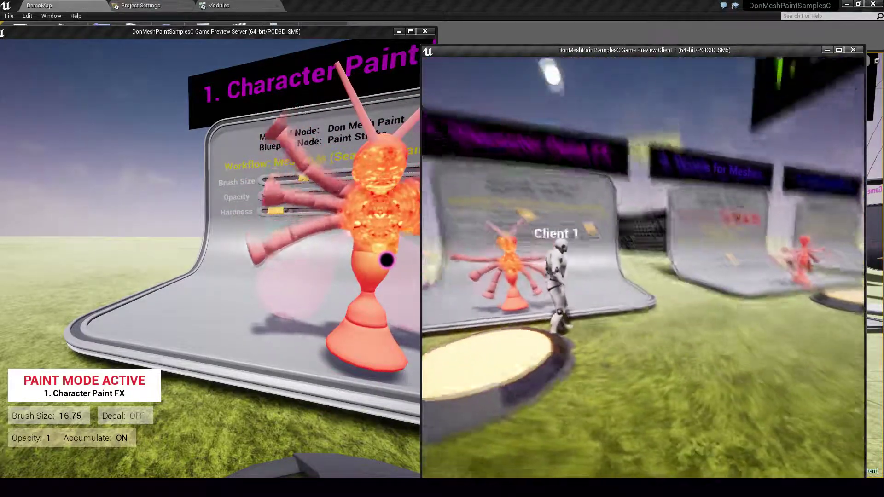
pyautogui.press('w')
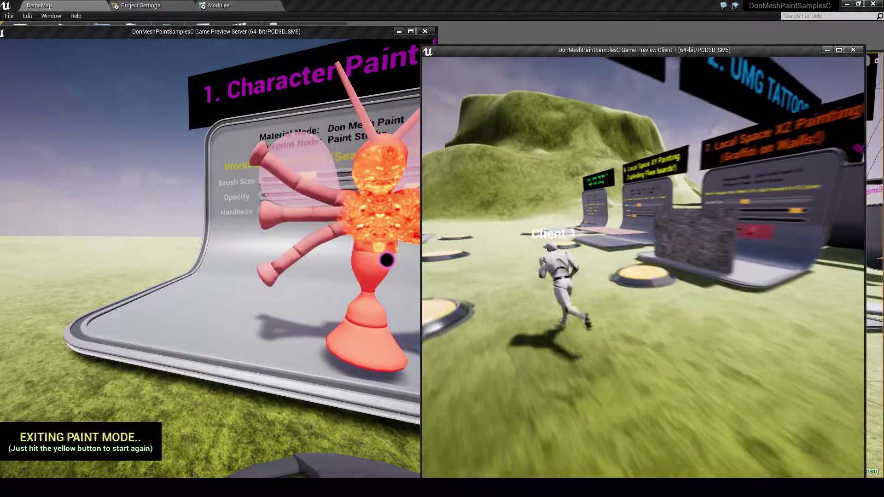
# Step: Take the server player to the Graffiti on Walls station and paint colourful bursts across its stone wall at brush size 64.75
pyautogui.click(295, 194)
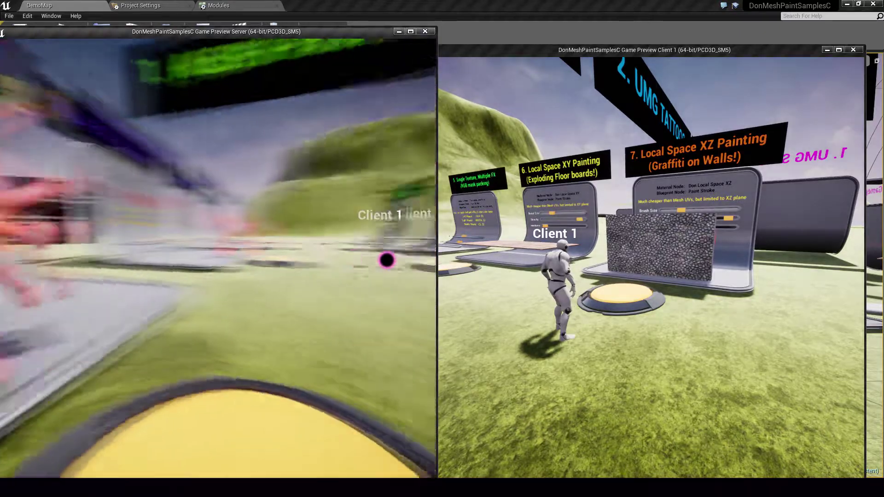
pyautogui.press('w')
pyautogui.press('w')
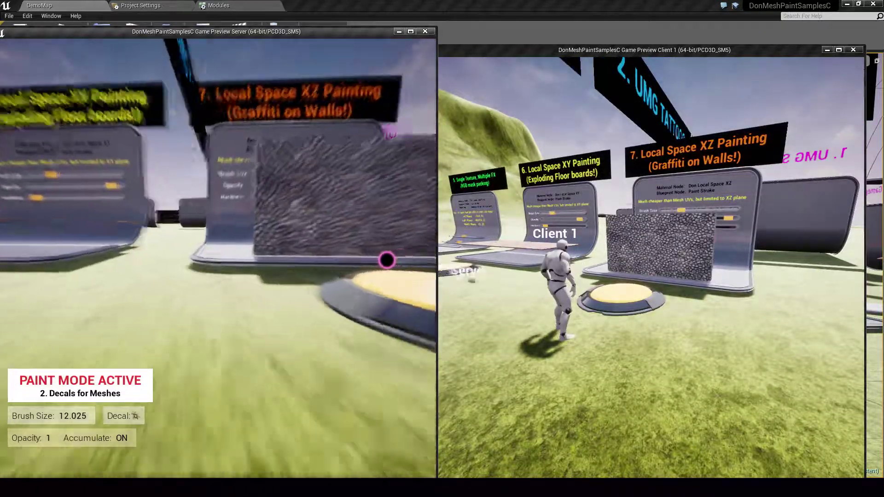
pyautogui.press('s')
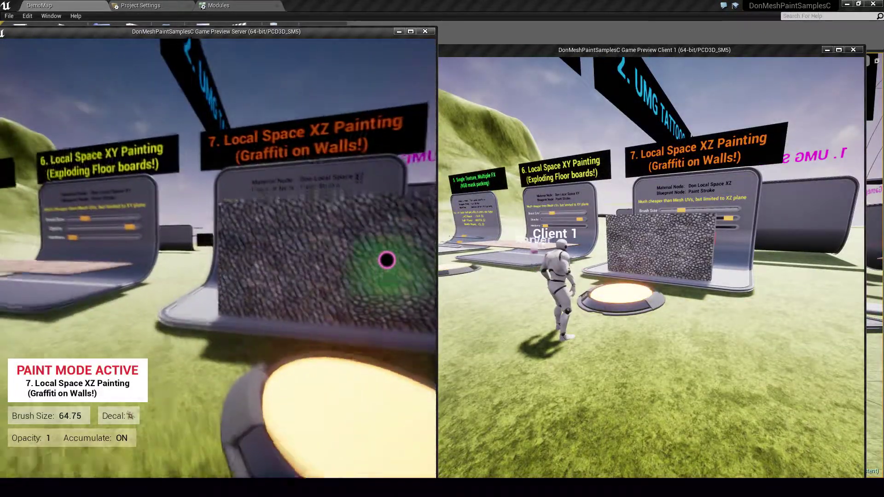
pyautogui.click(387, 260)
pyautogui.moveTo(387, 260); pyautogui.dragTo(387, 260)
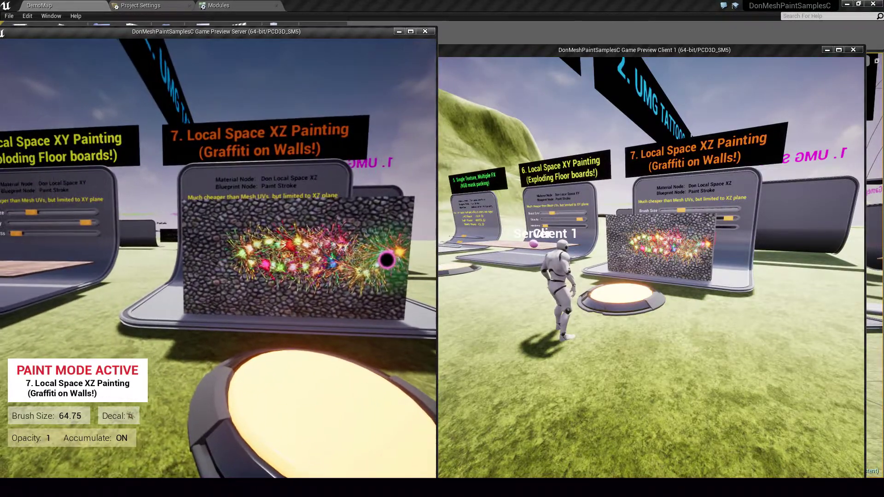
# Step: Run Client 1 past the painted wall to the Local Space XY Painting (Exploding Floor boards!) station
pyautogui.click(504, 237)
pyautogui.press('w')
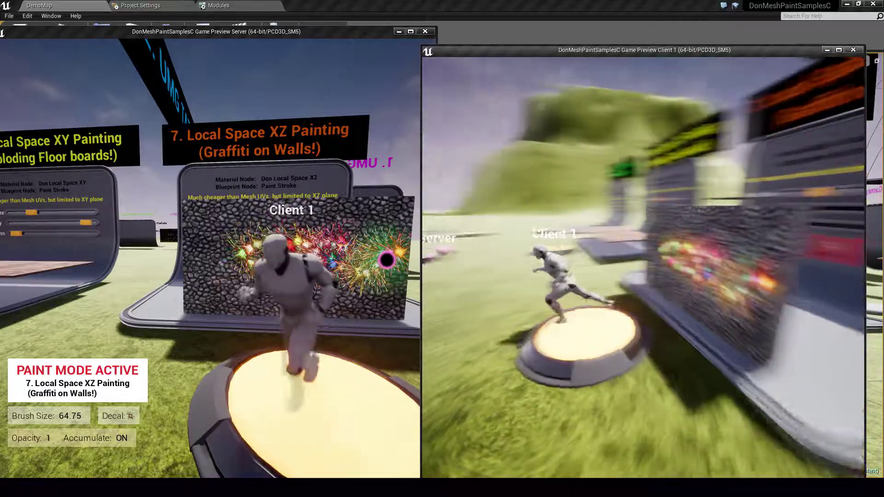
pyautogui.hotkey('alt', 'Tab')
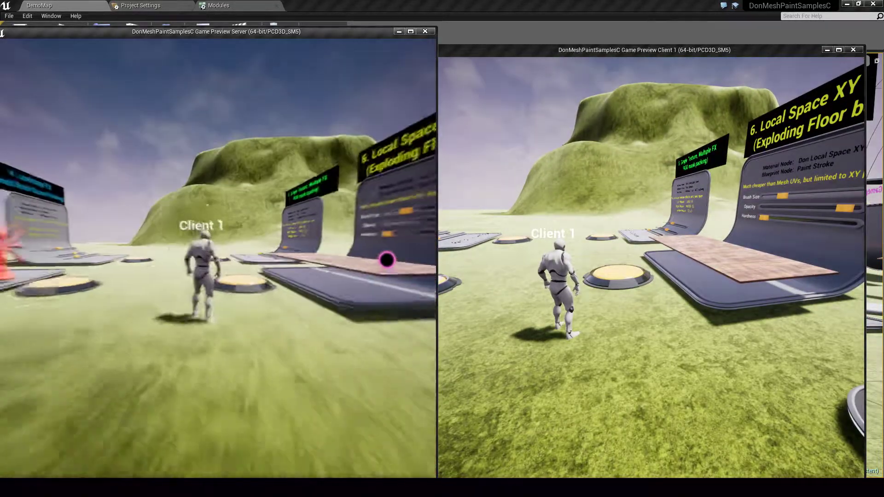
# Step: From the server's Landscape FX station, paint lava onto the ground beneath Client 1 at brush size 307.9 and opacity 0.55
pyautogui.press('w')
pyautogui.moveTo(387, 261); pyautogui.dragTo(386, 261)
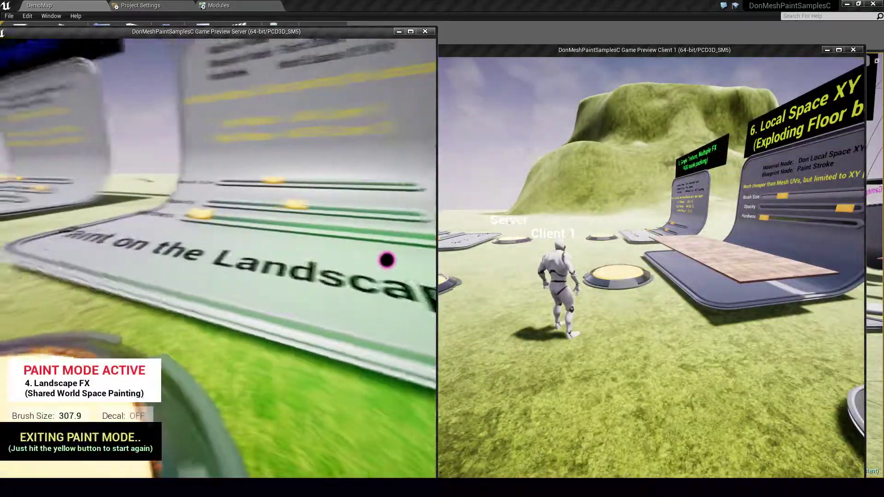
pyautogui.press('space')
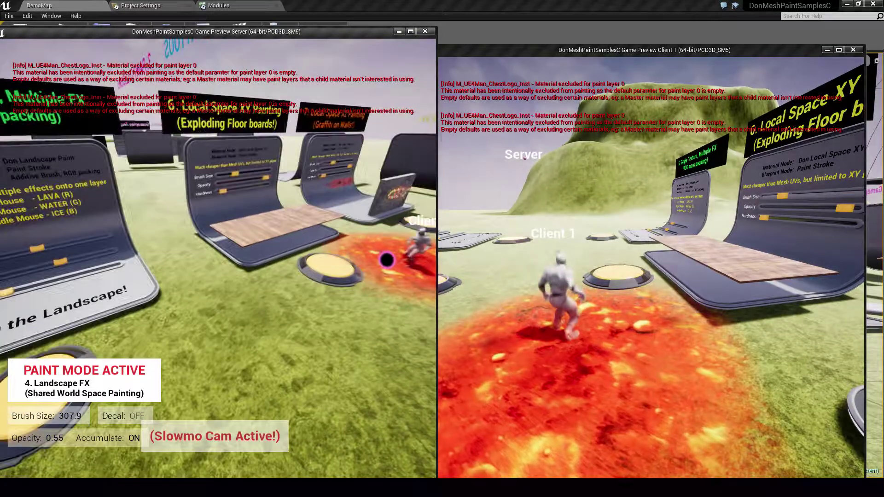
pyautogui.click(388, 260)
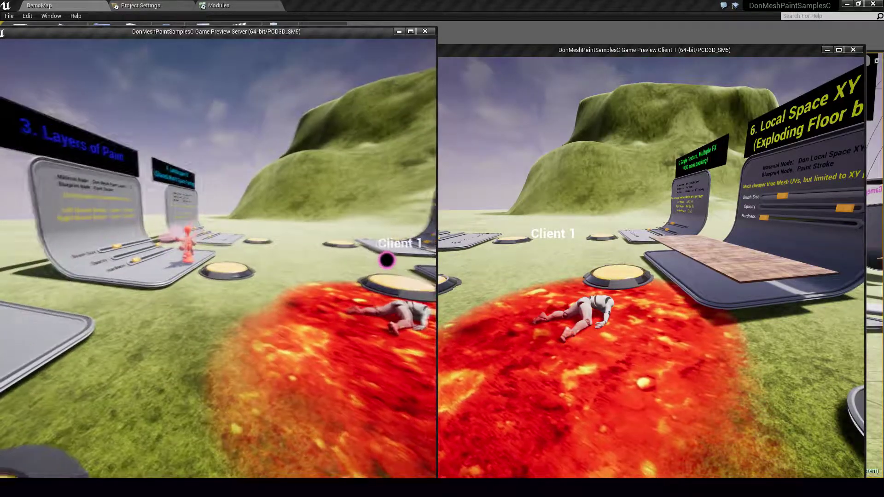
# Step: Move the server player through the Layers of Paint station and turn towards Client 1 on the lava-painted ground
pyautogui.press('a')
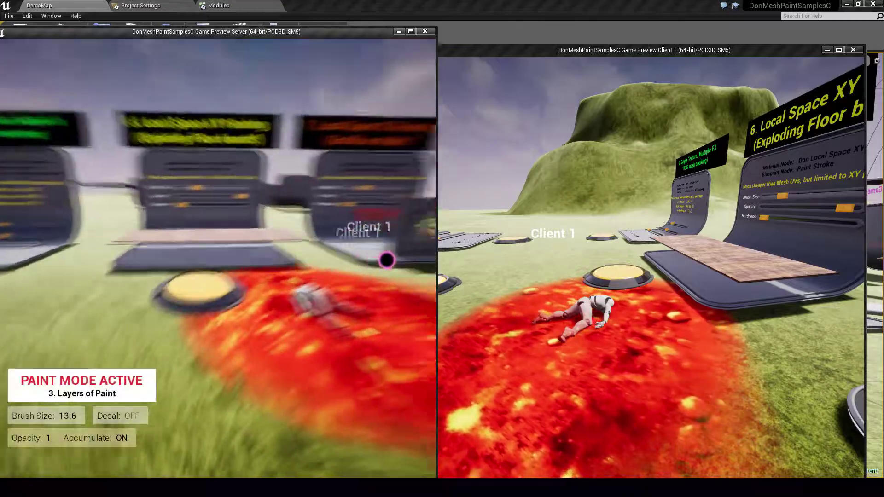
pyautogui.press('w')
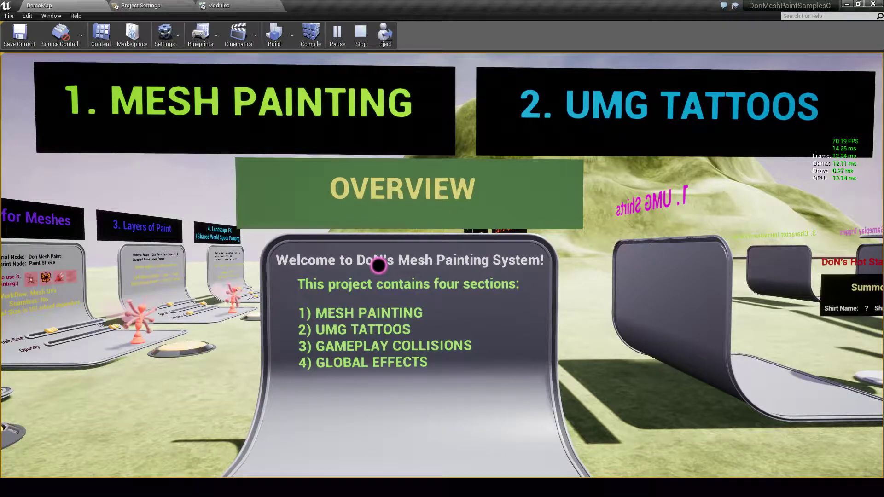
# Step: Walk the character around the Overview board to survey the project's four sections, from Mesh Painting to Global Effects
pyautogui.press('w')
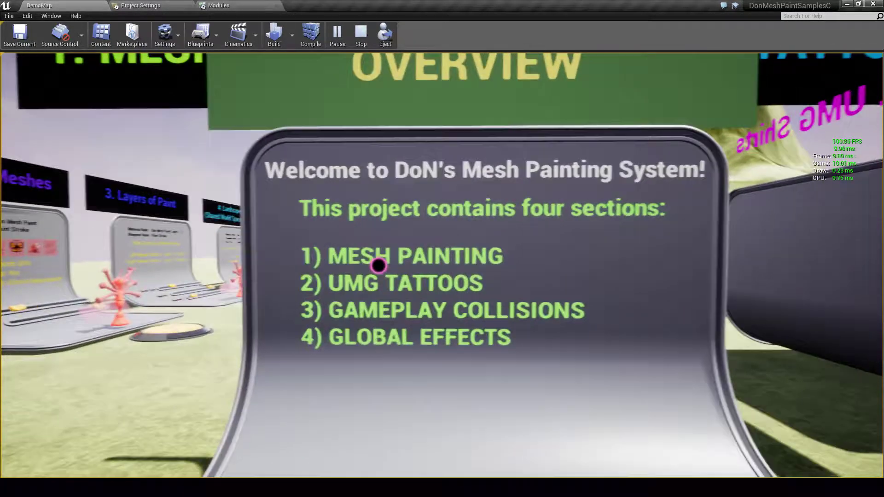
pyautogui.press('s')
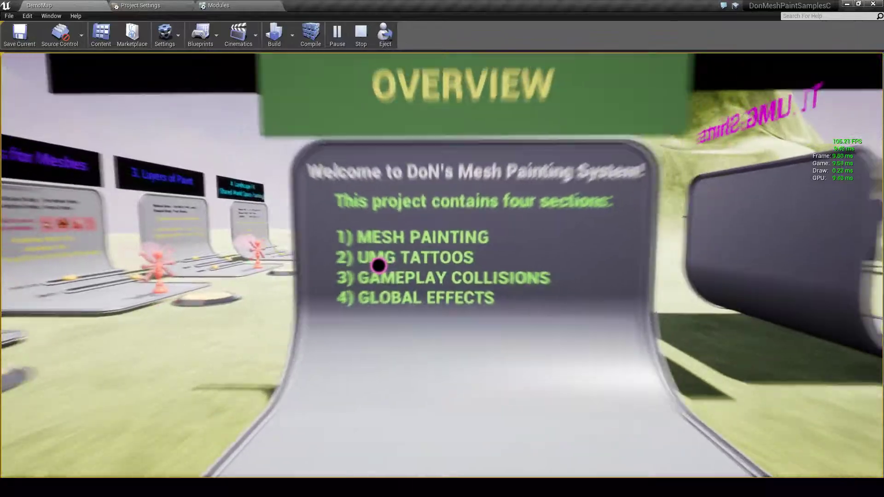
pyautogui.press('space')
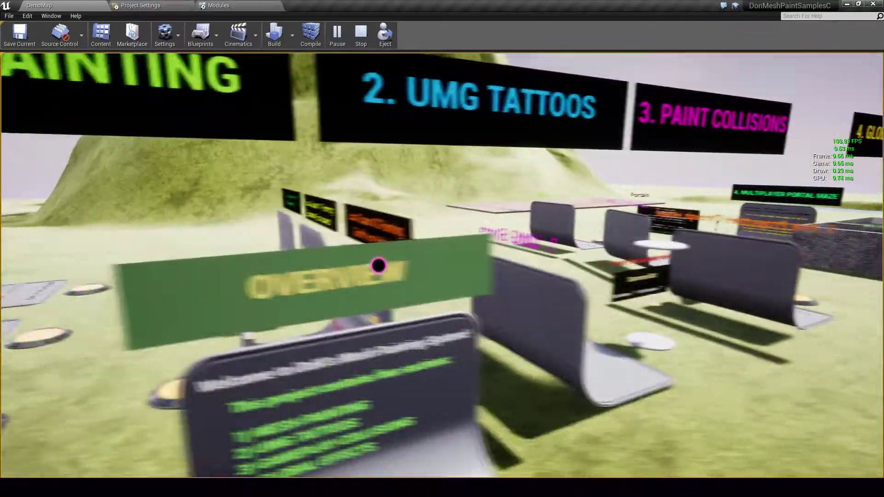
pyautogui.press('w')
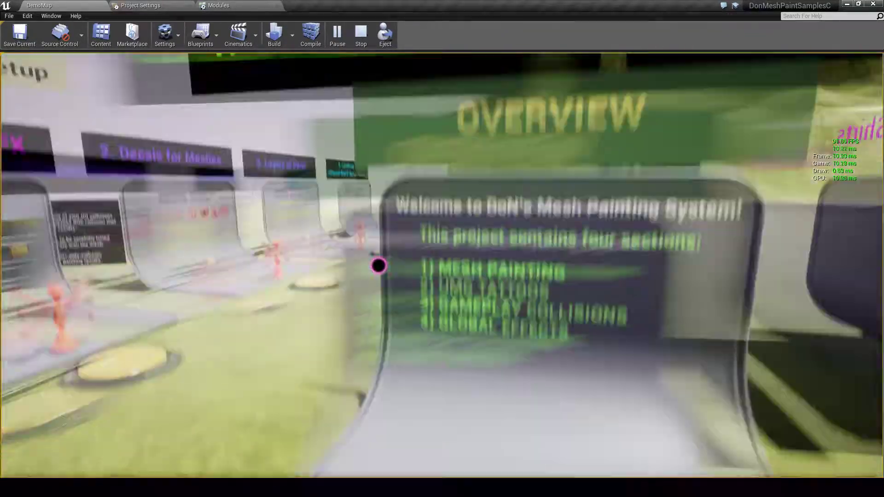
# Step: Switch to the web browser and examine the Mesh Painting topic on the Drunk On Nectar knowledge base home page
pyautogui.hotkey('shift', 'F1')
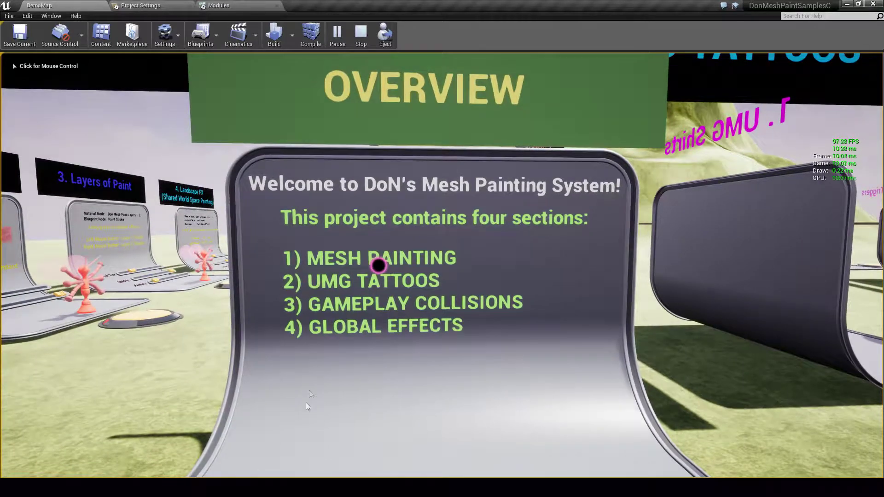
pyautogui.click(269, 488)
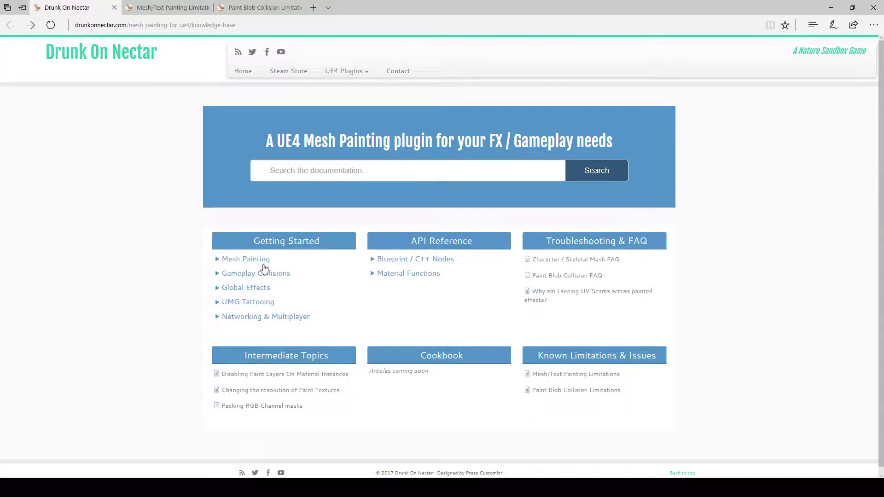
pyautogui.doubleClick(256, 259)
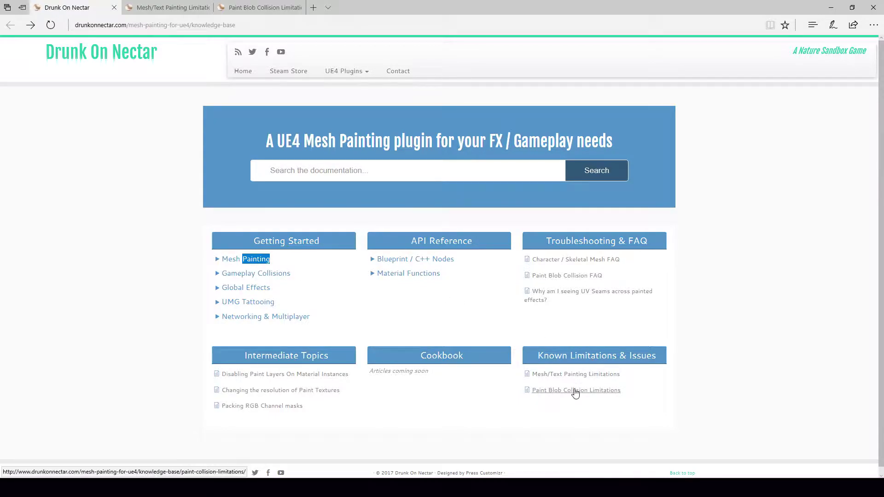
# Step: Review the already opened Mesh/Text Painting Limitations and Paint Blob Collision Limitations articles
pyautogui.click(179, 5)
pyautogui.click(263, 6)
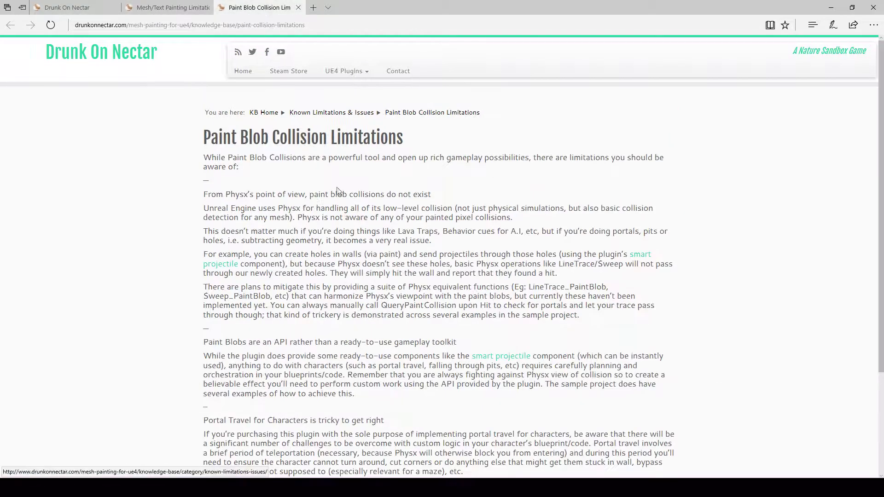
pyautogui.scroll(-3, 339, 192)
pyautogui.scroll(3, 399, 213)
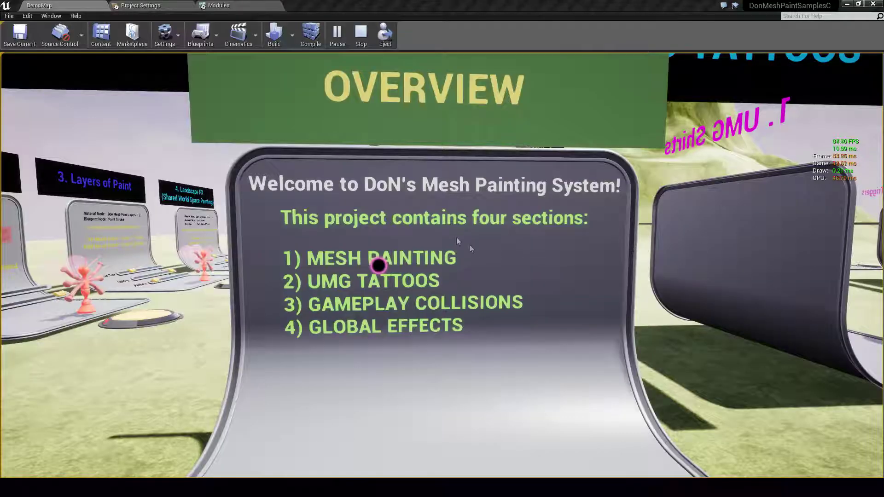
# Step: Return to the running sample project in Unreal Editor and walk from the Overview board to the UMG Tattoos section
pyautogui.press('s')
pyautogui.press('w')
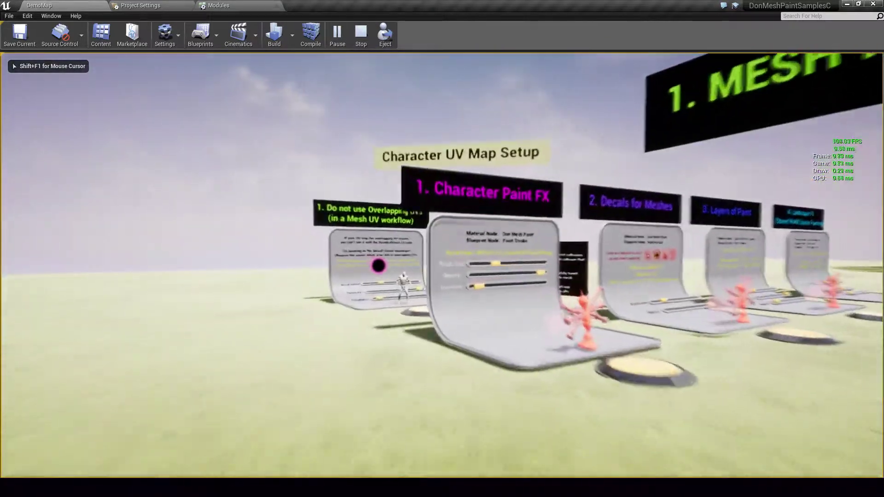
pyautogui.press('w')
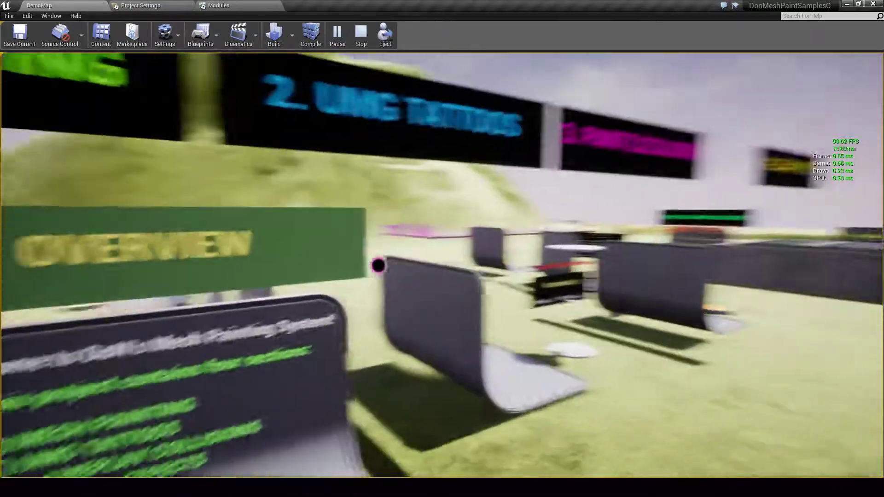
pyautogui.press('w')
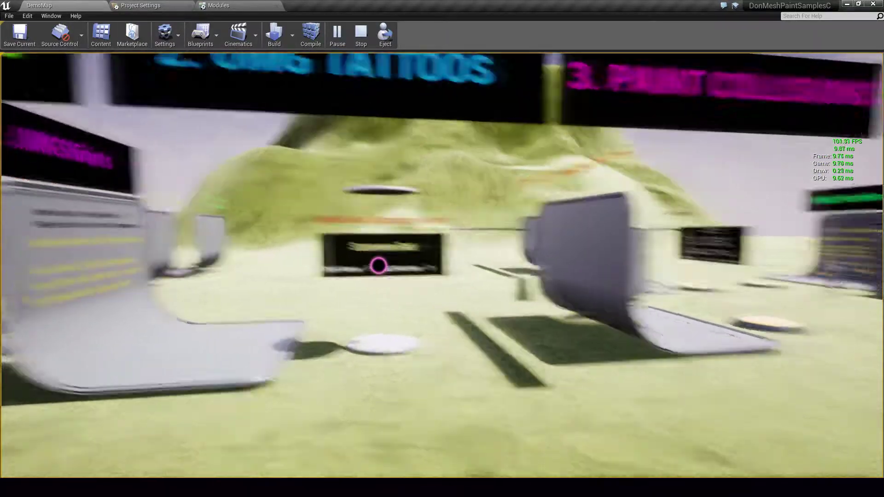